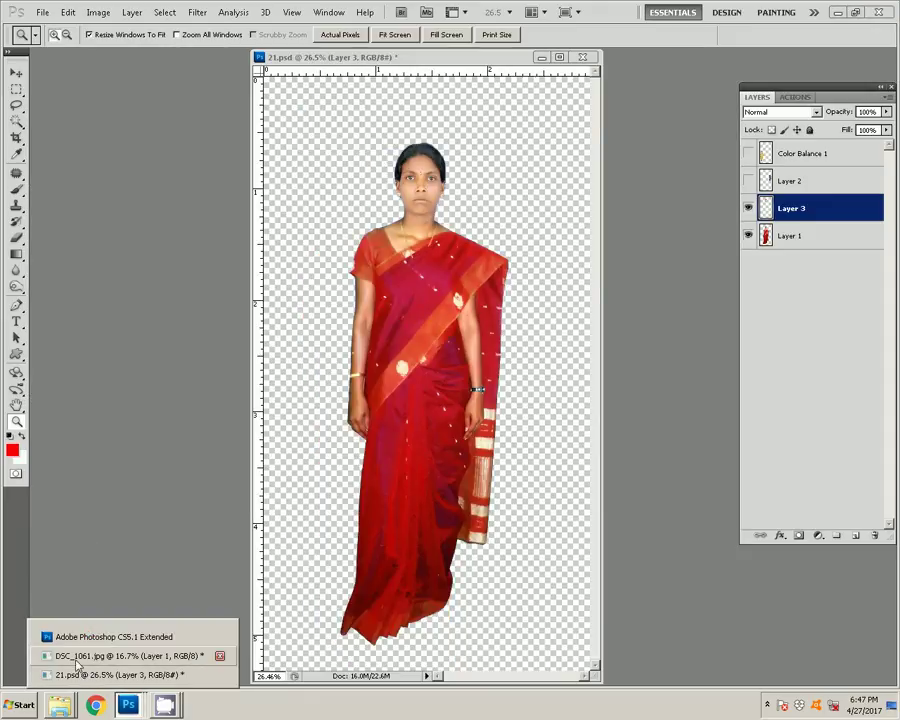
Fit DSC_1061.jpg on screen and place the 21.psd window beside it.
left_click(77, 656)
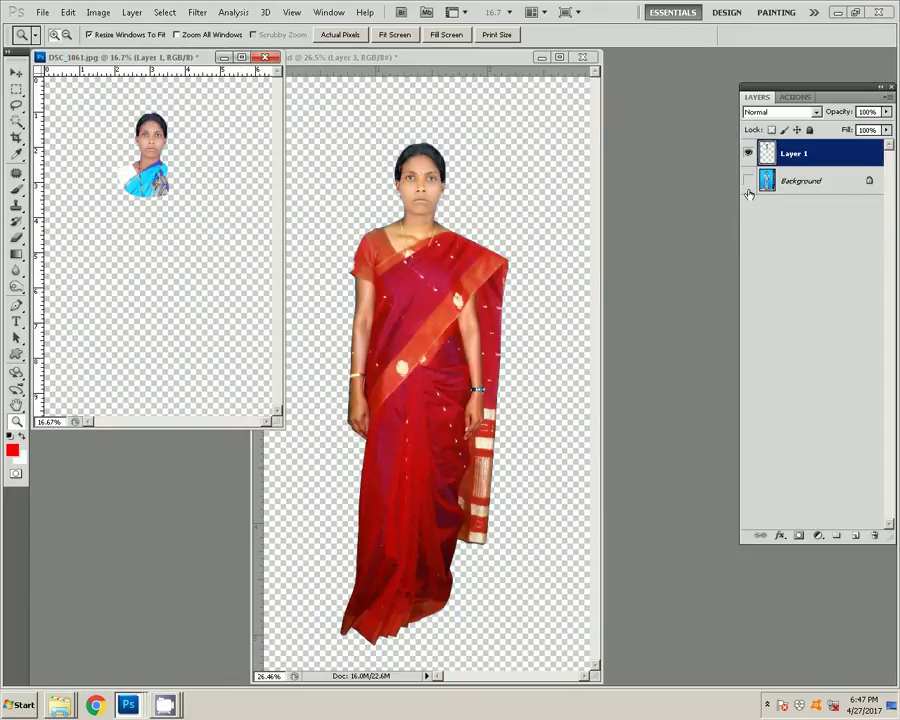
right_click(206, 237)
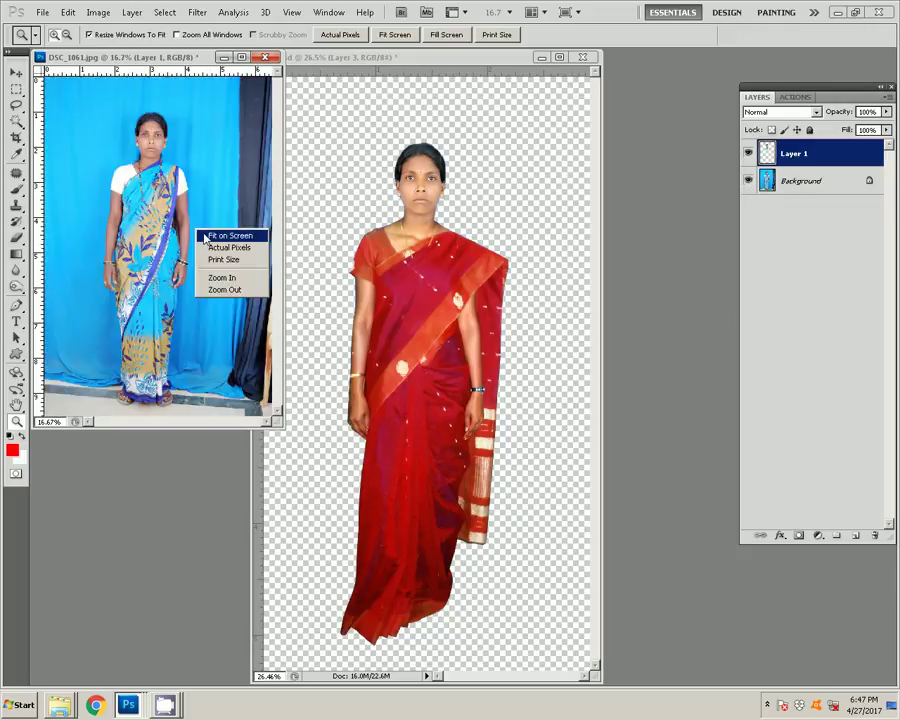
left_click(206, 237)
left_click_drag(446, 62, 546, 88)
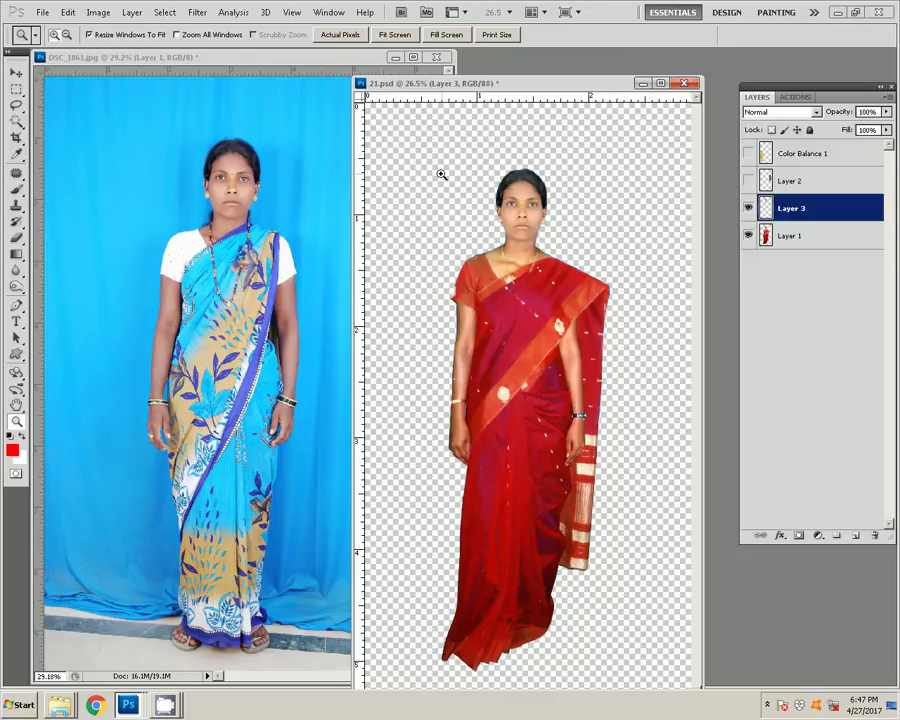
Zoom into the woman's upper body, select Layer 1, and cancel Color Balance unchanged.
left_click_drag(431, 162, 608, 343)
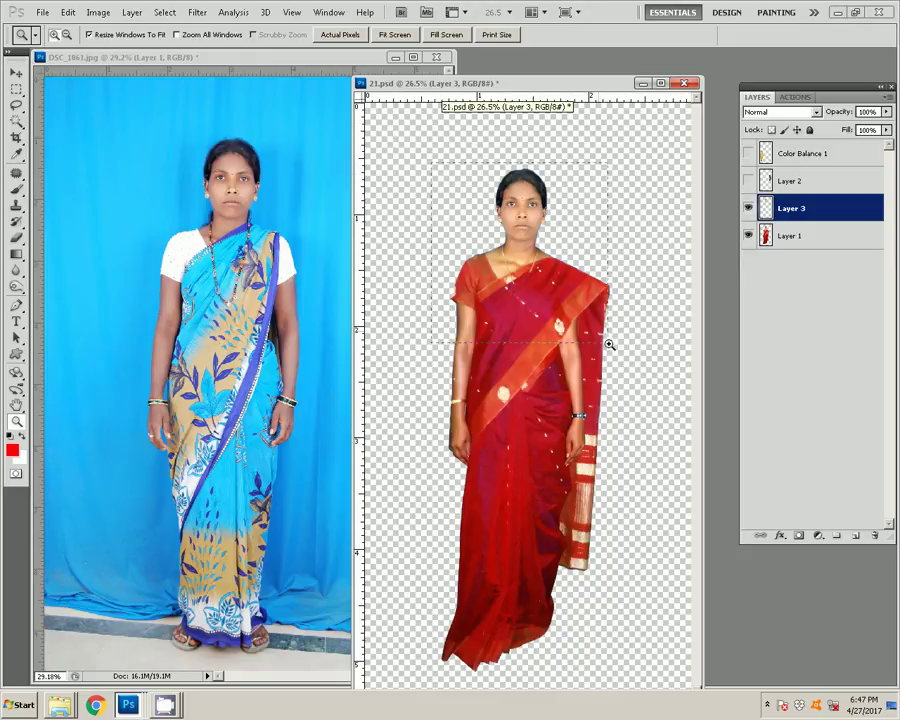
key("v")
left_click(376, 470)
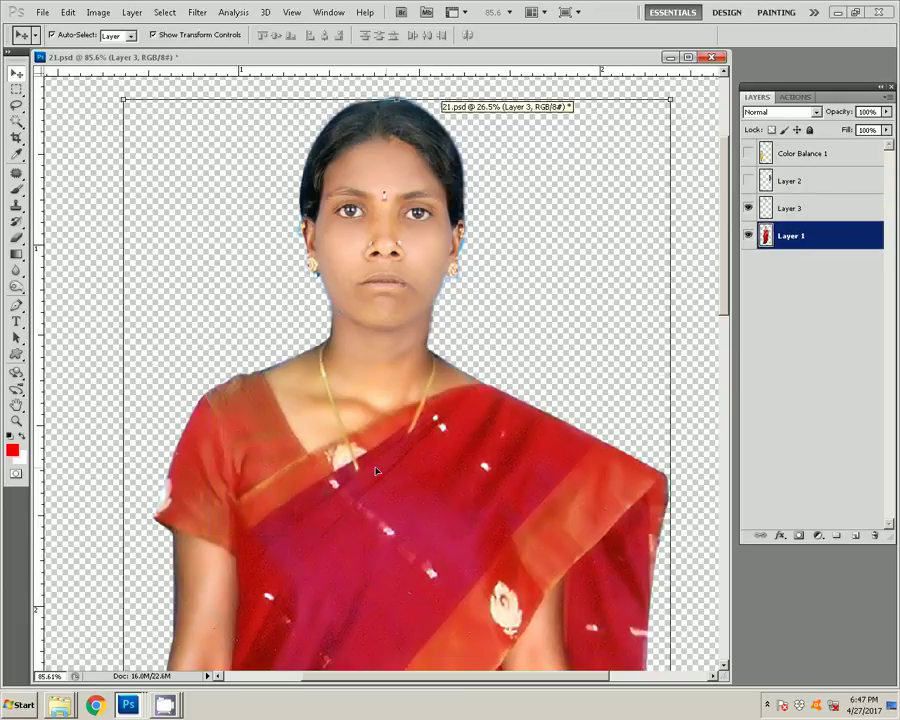
key("ctrl+b")
left_click(700, 338)
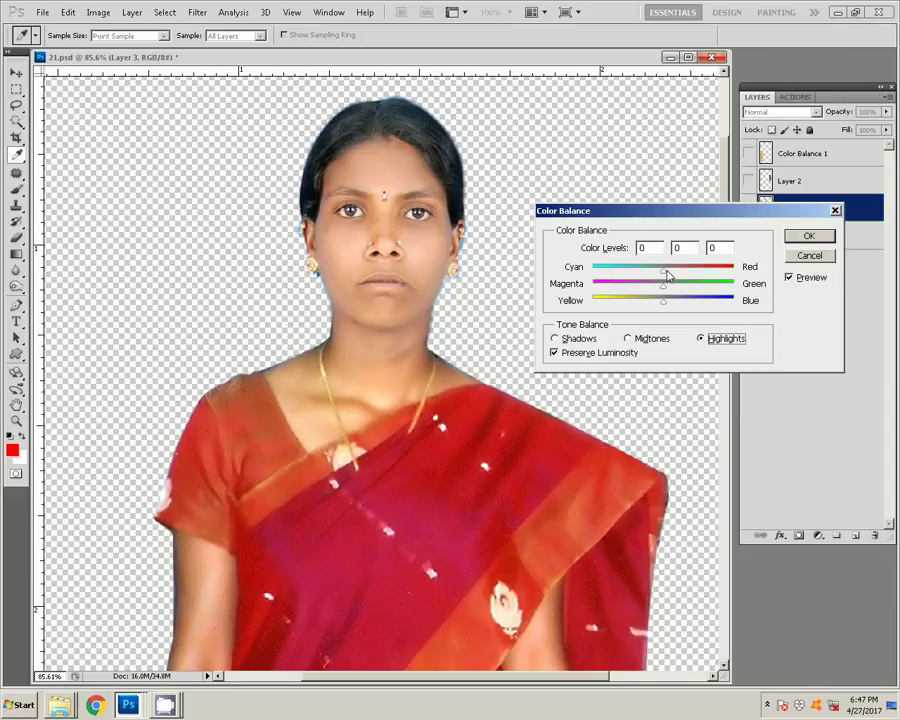
key("Escape")
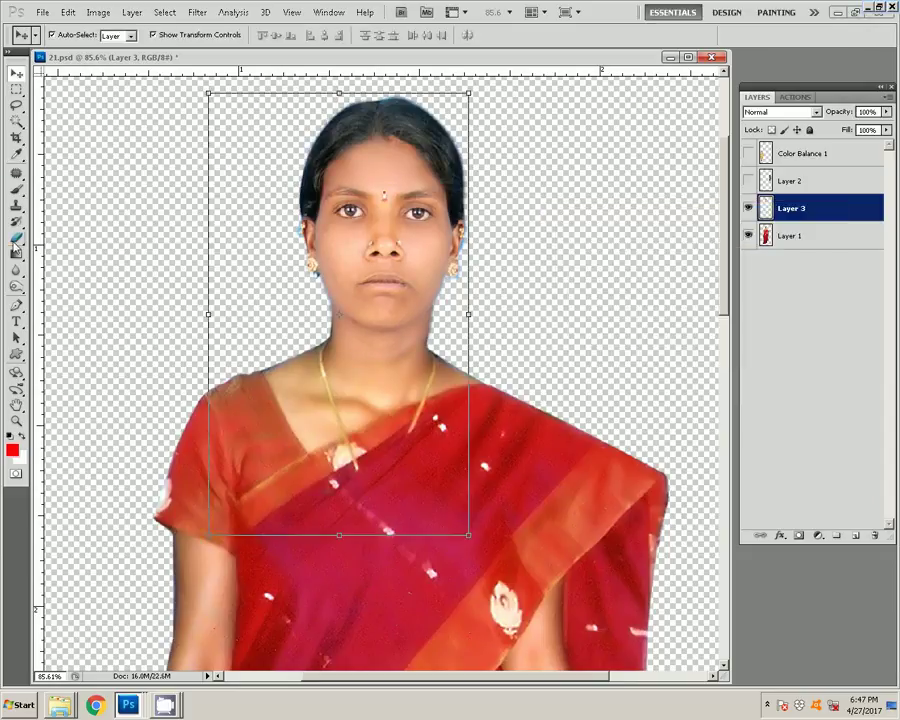
Make Layer 1 active, zoom out to the whole figure, and delete Layer 3.
key("b")
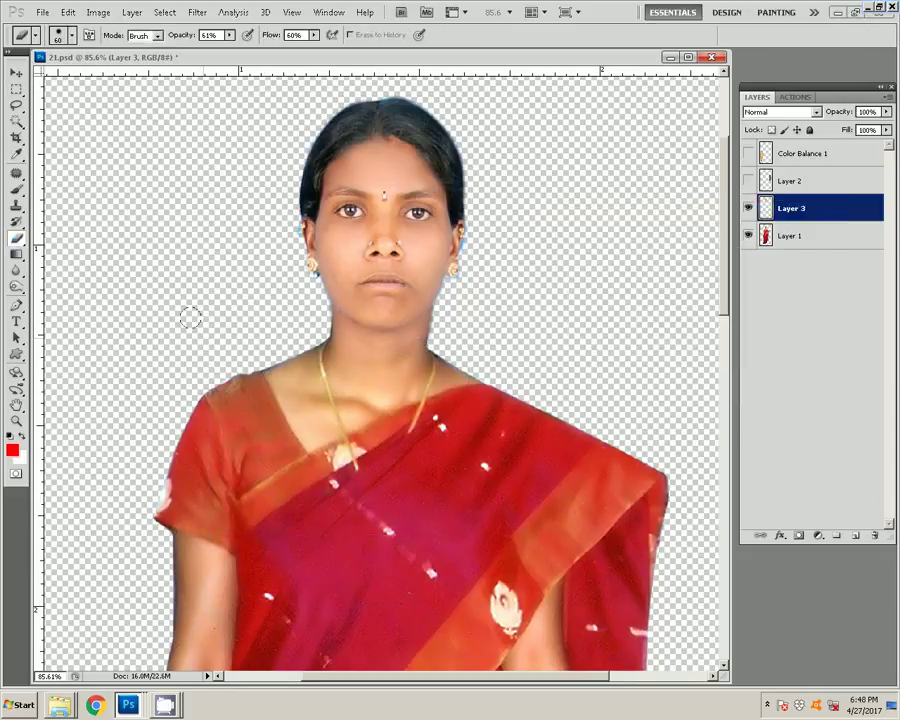
left_click(793, 244)
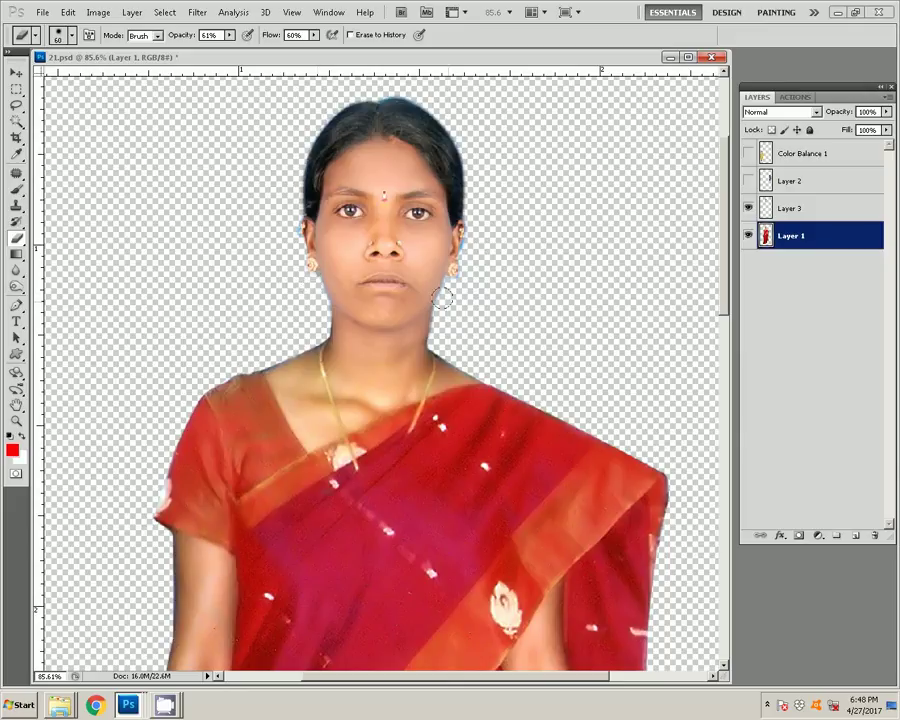
key("z")
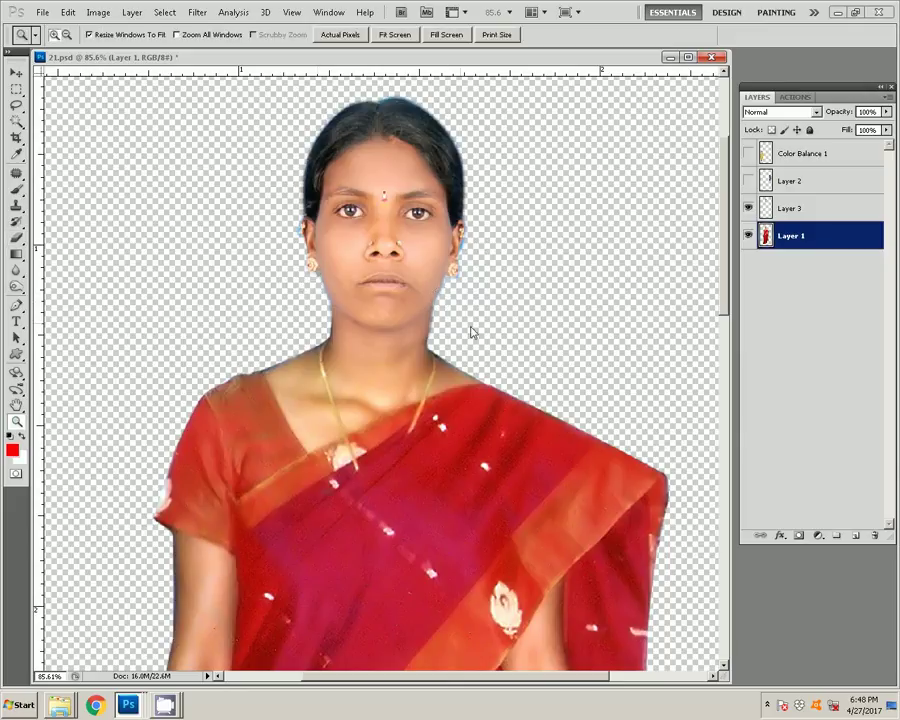
key("ctrl+0")
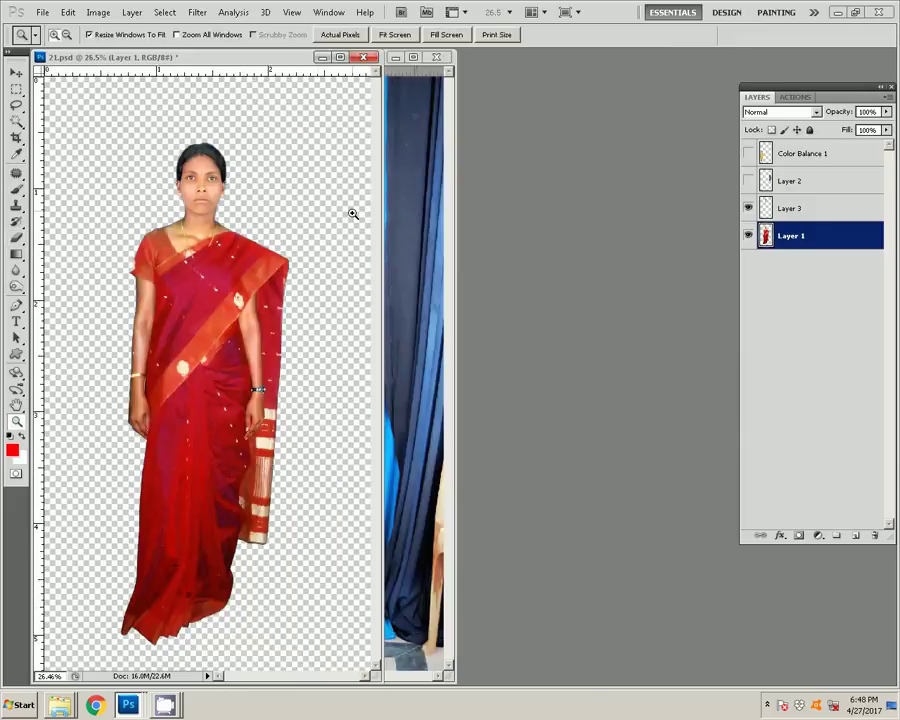
key("ctrl+z")
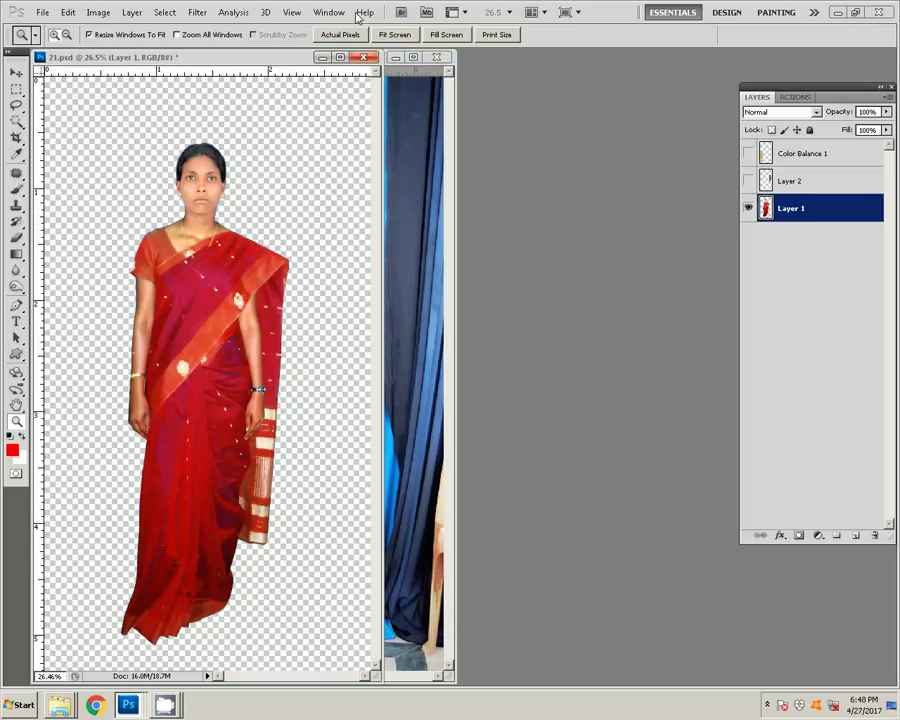
Open background image 017 from D:\M\Studio Backround into Photoshop.
left_click(20, 705)
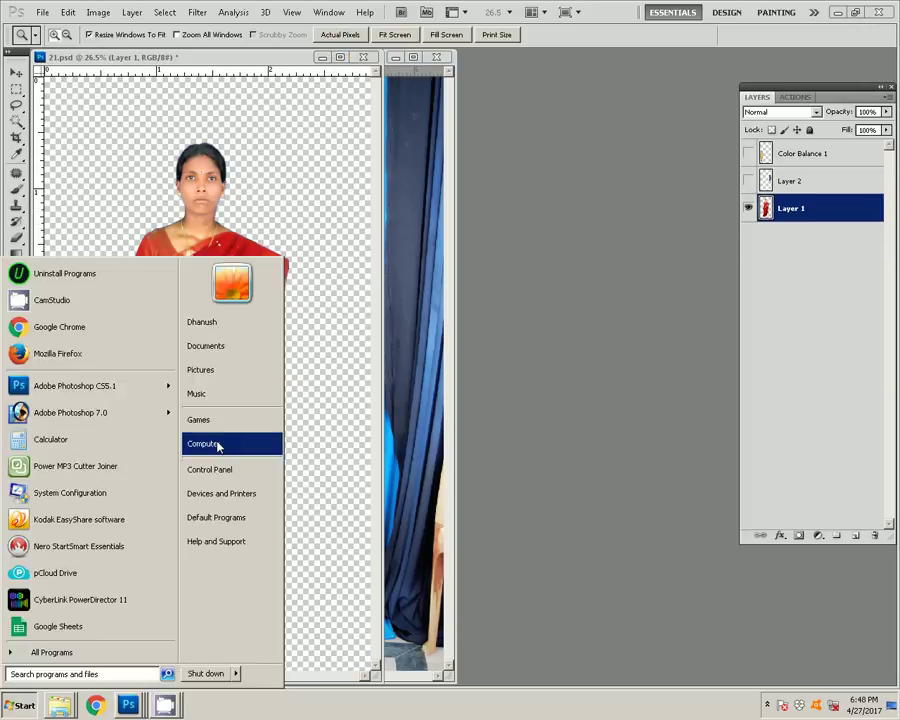
left_click(218, 446)
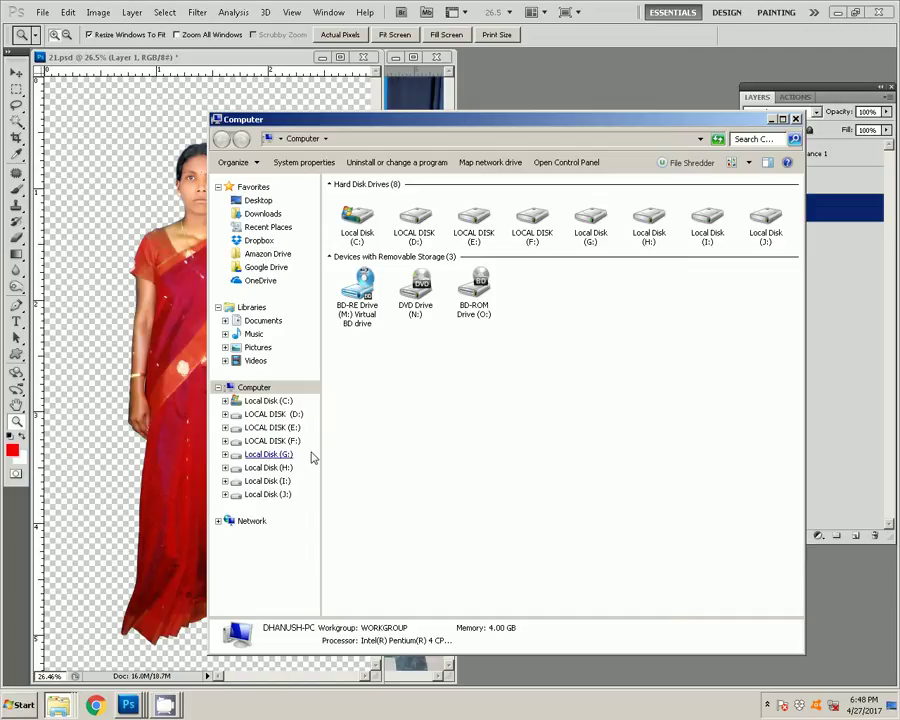
left_click(285, 414)
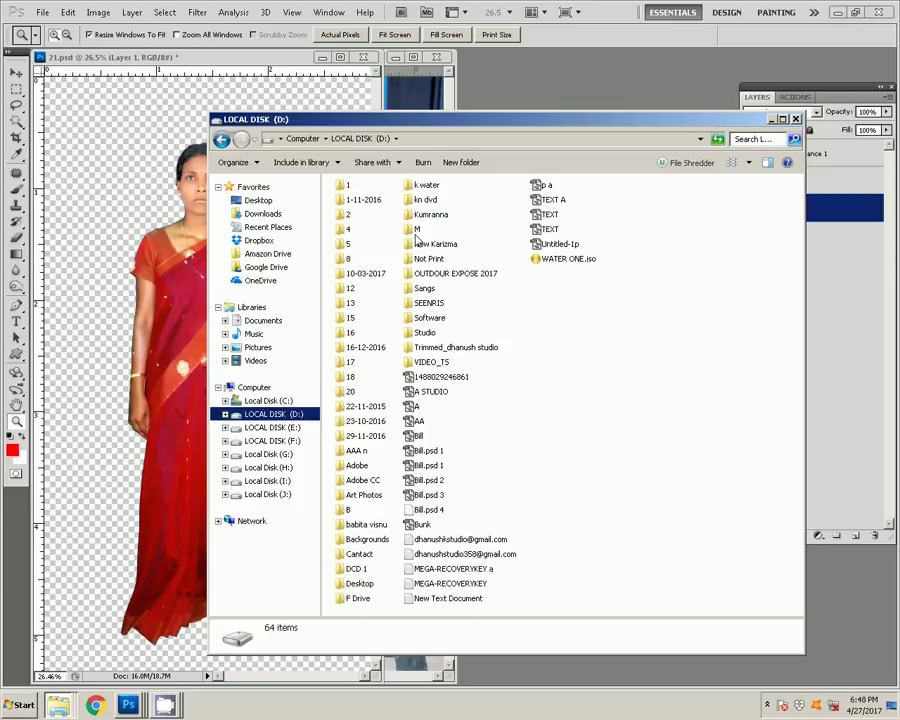
double_click(416, 231)
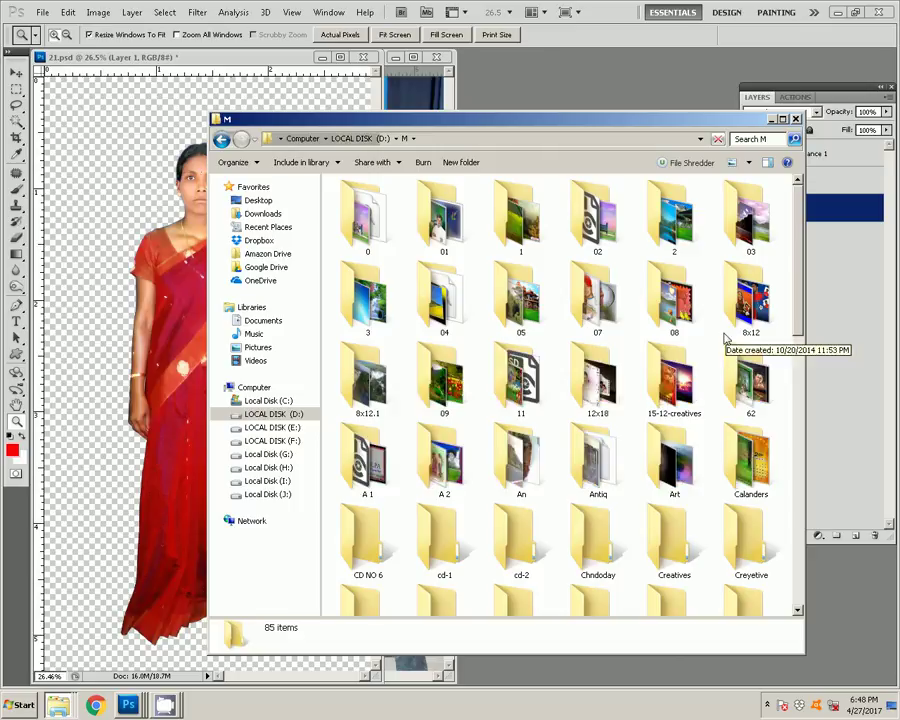
scroll(726, 340, "down", 3)
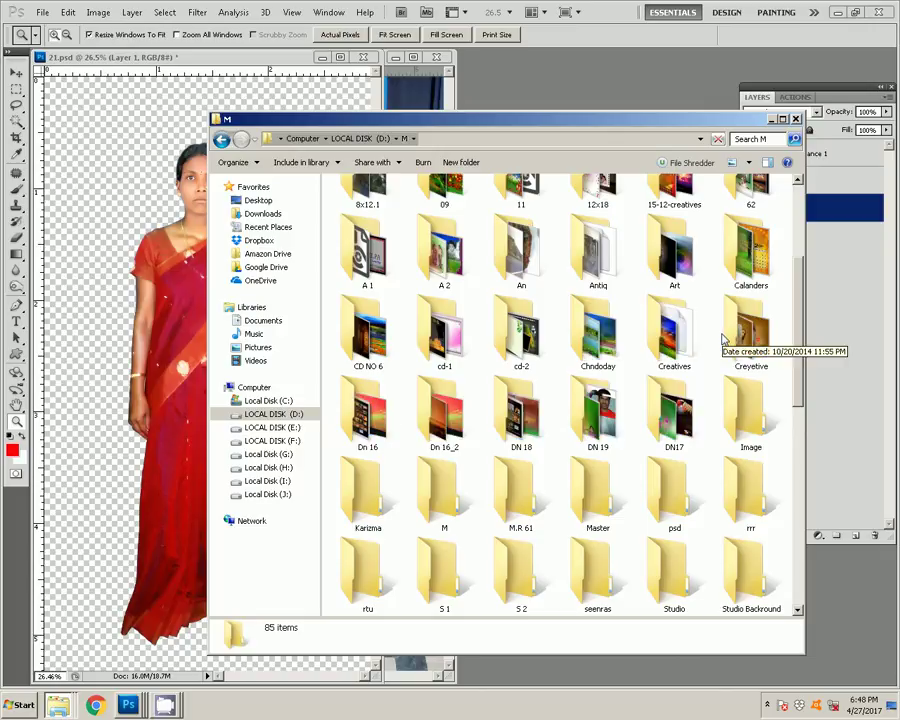
double_click(741, 577)
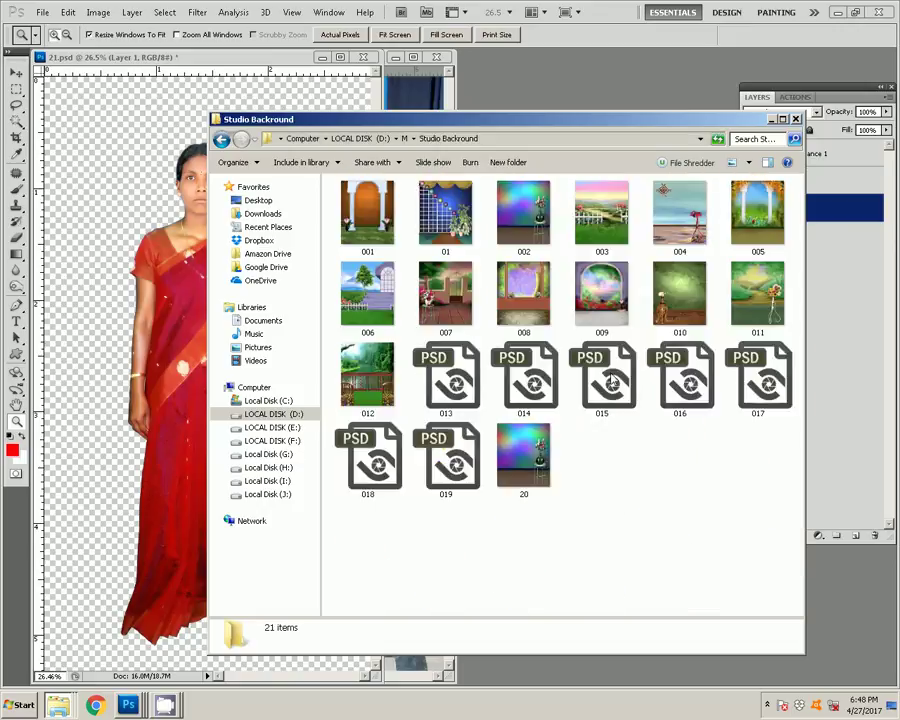
double_click(762, 397)
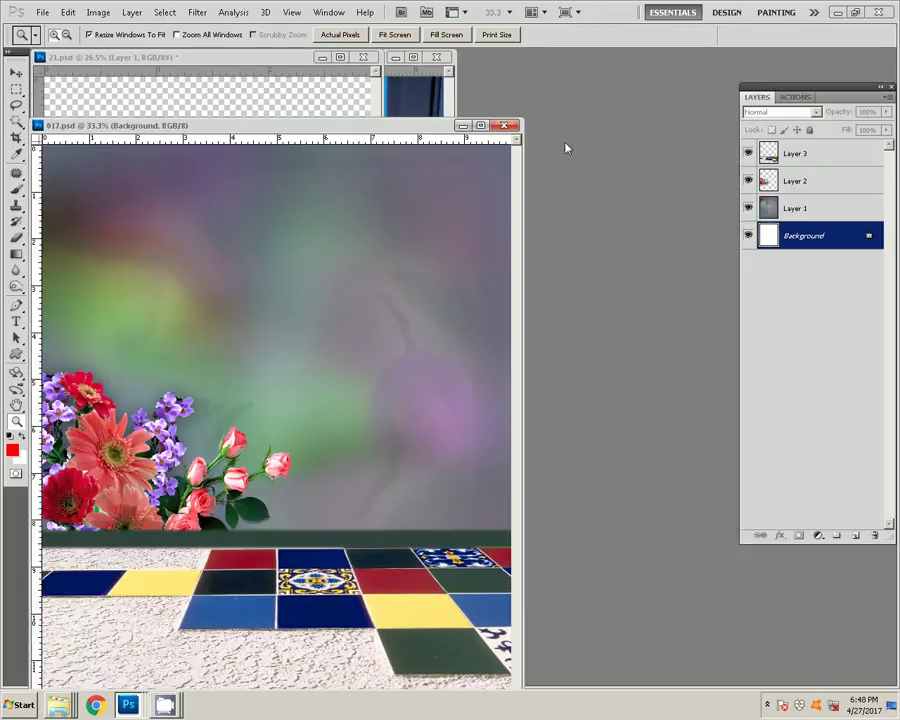
Flatten 017.psd and add a #030000 Solid Color fill layer in Soft Light mode.
key("ctrl+shift+e")
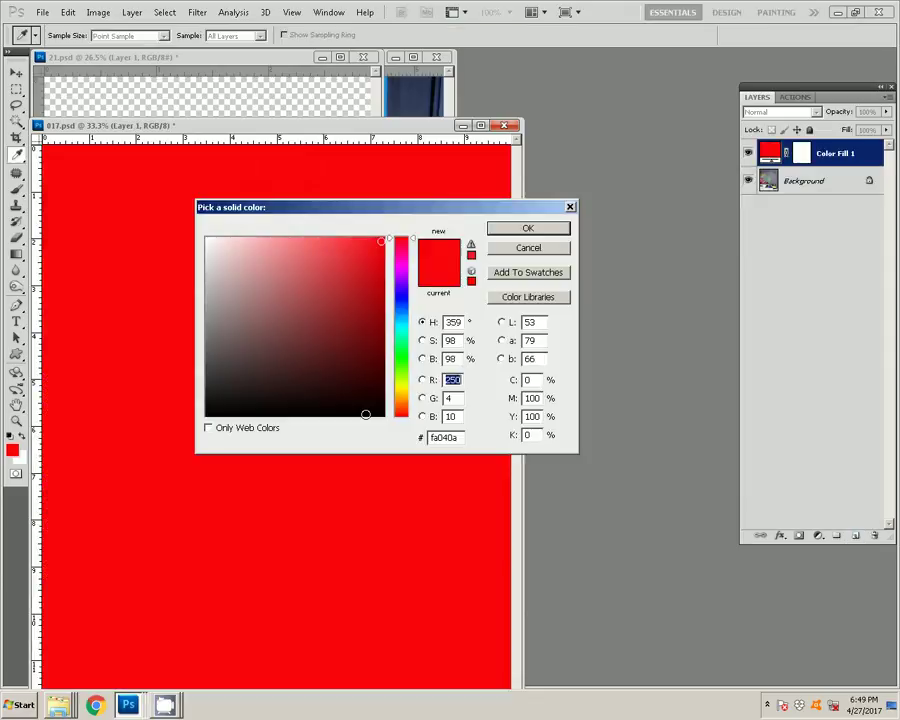
left_click(365, 413)
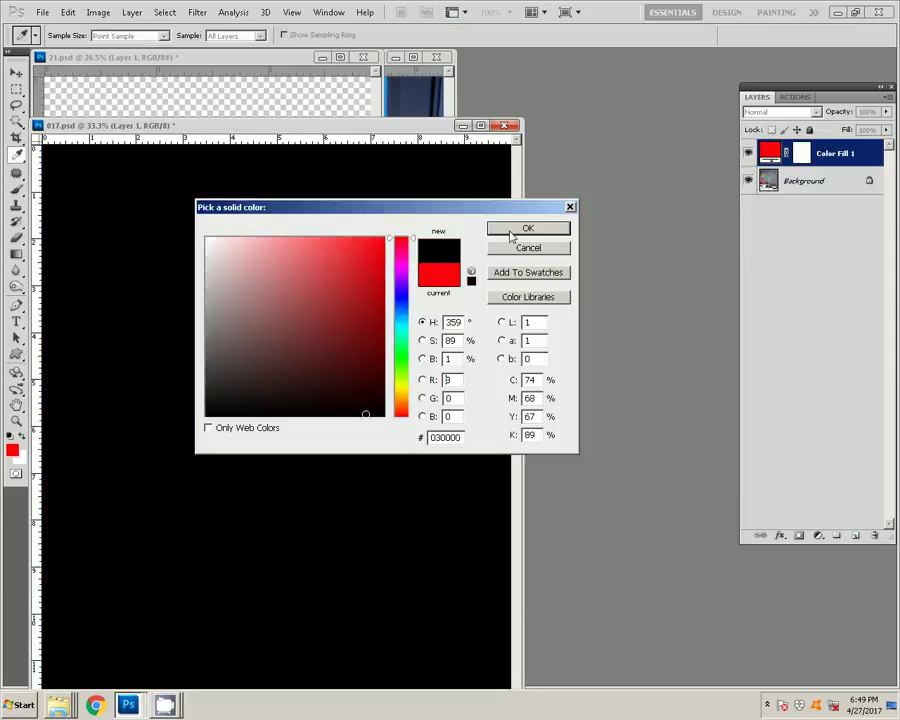
left_click(512, 230)
key("z")
left_click(780, 112)
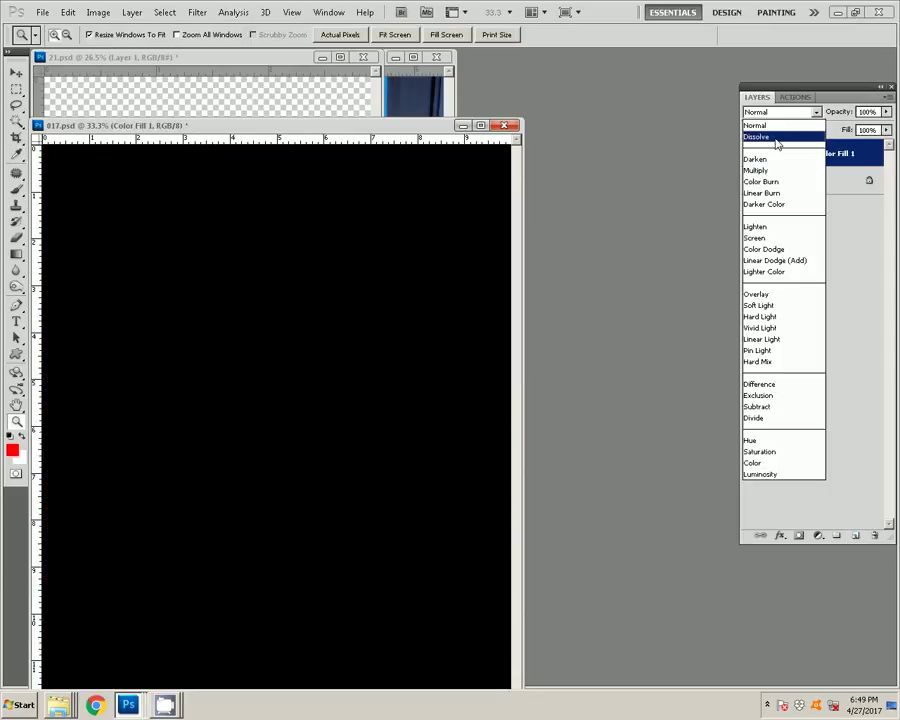
left_click(767, 306)
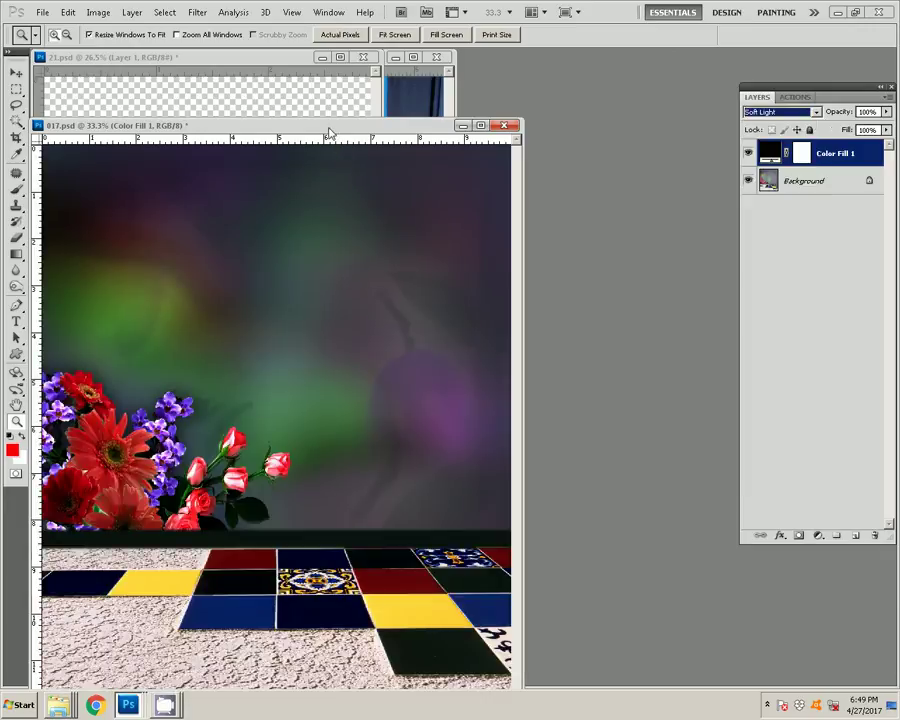
Pick the Brush with default black and white colours and target the Color Fill 1 mask.
left_click_drag(330, 133, 509, 142)
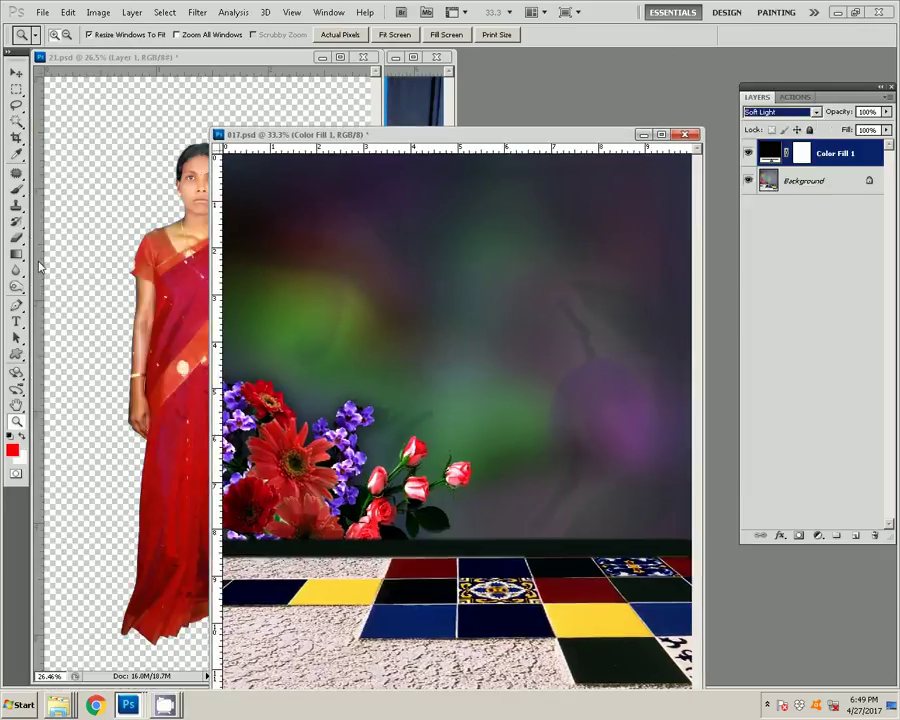
left_click(15, 189)
left_click(16, 437)
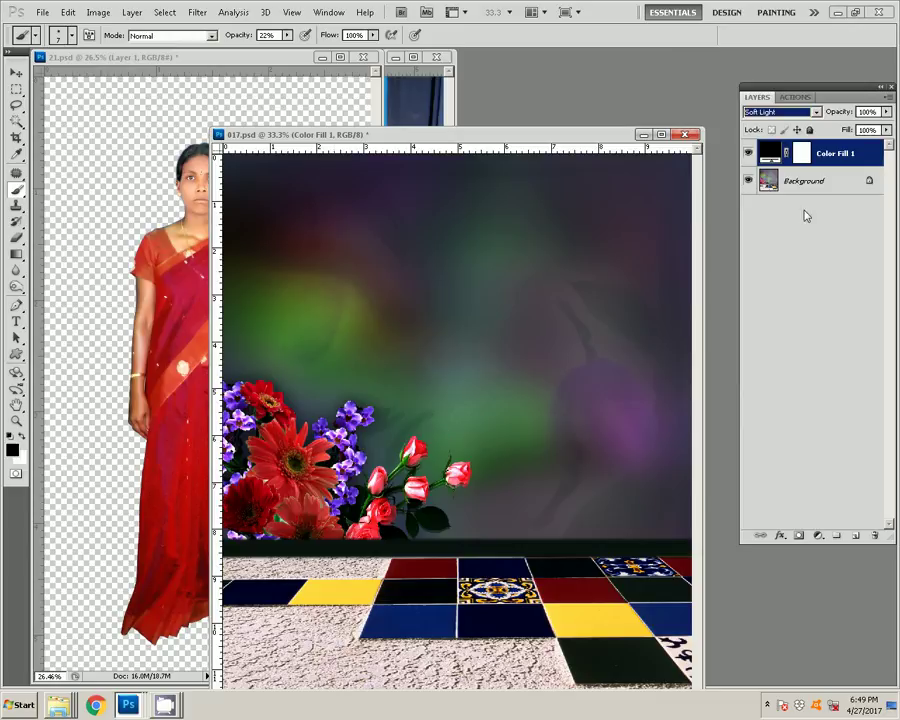
left_click(798, 181)
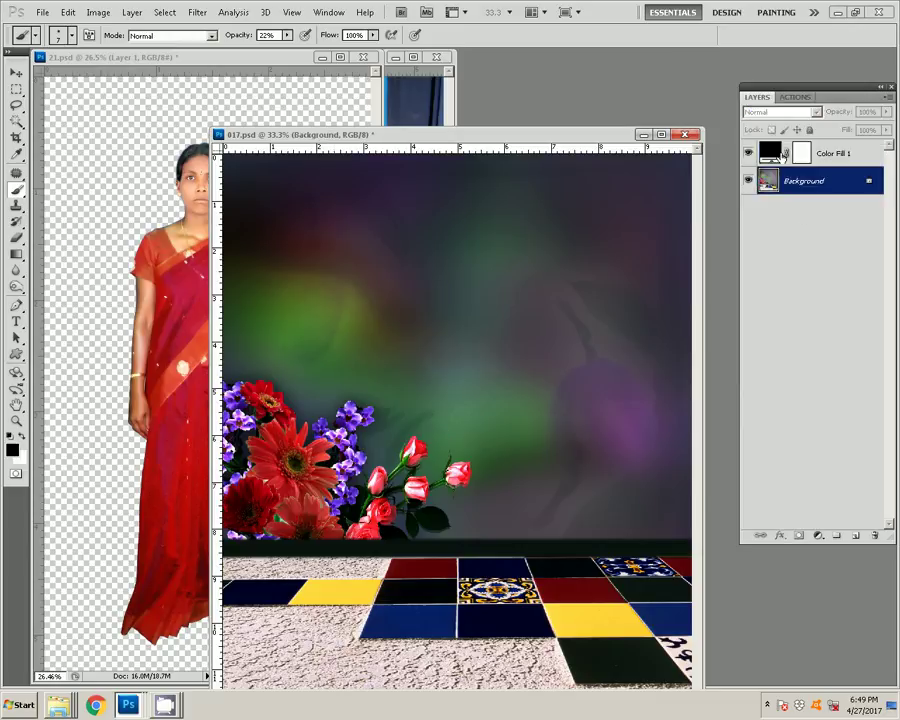
left_click(785, 153)
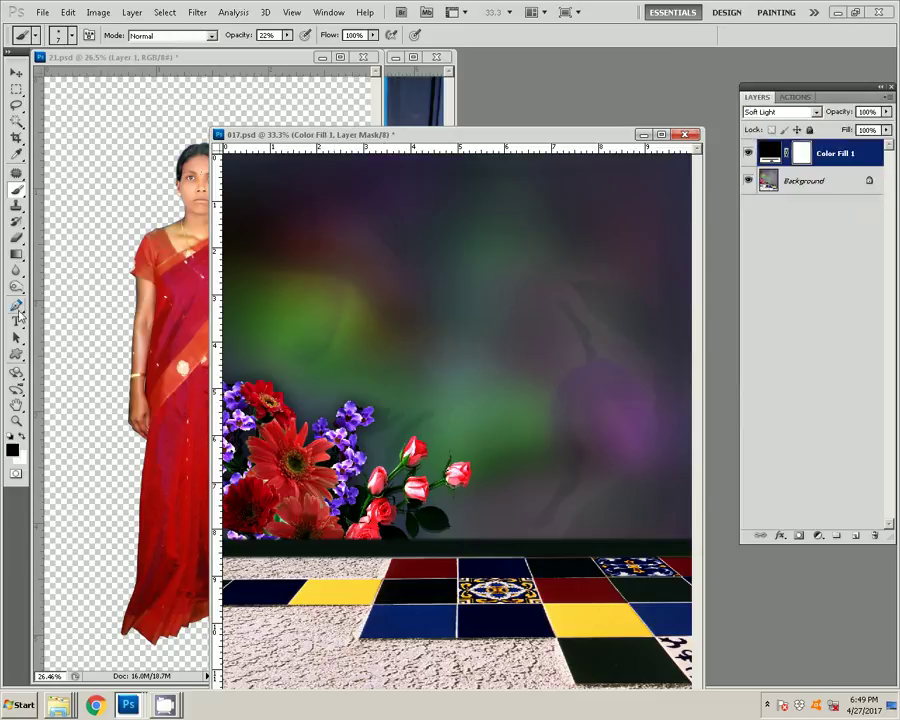
Lasso the flower bouquet at lower left and feather the selection.
left_click(16, 106)
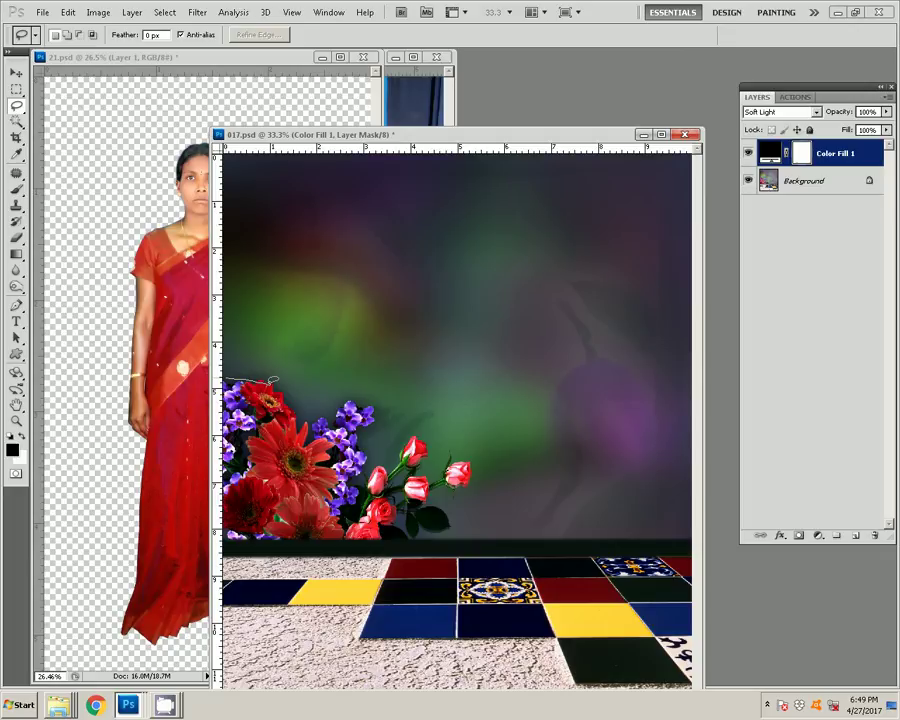
left_click_drag(273, 380, 364, 476)
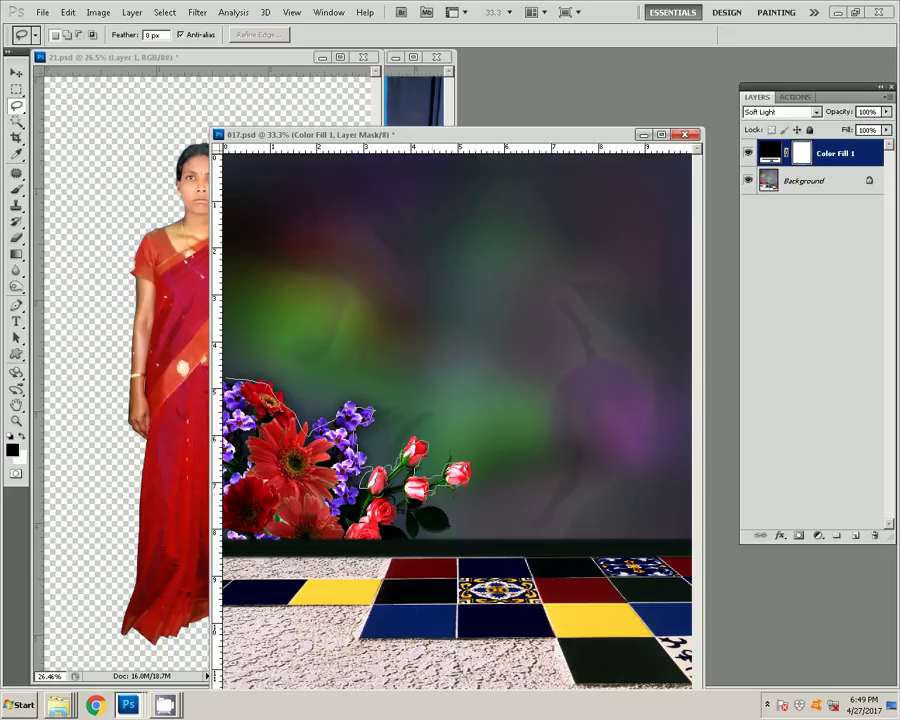
right_click(222, 413)
left_click(260, 444)
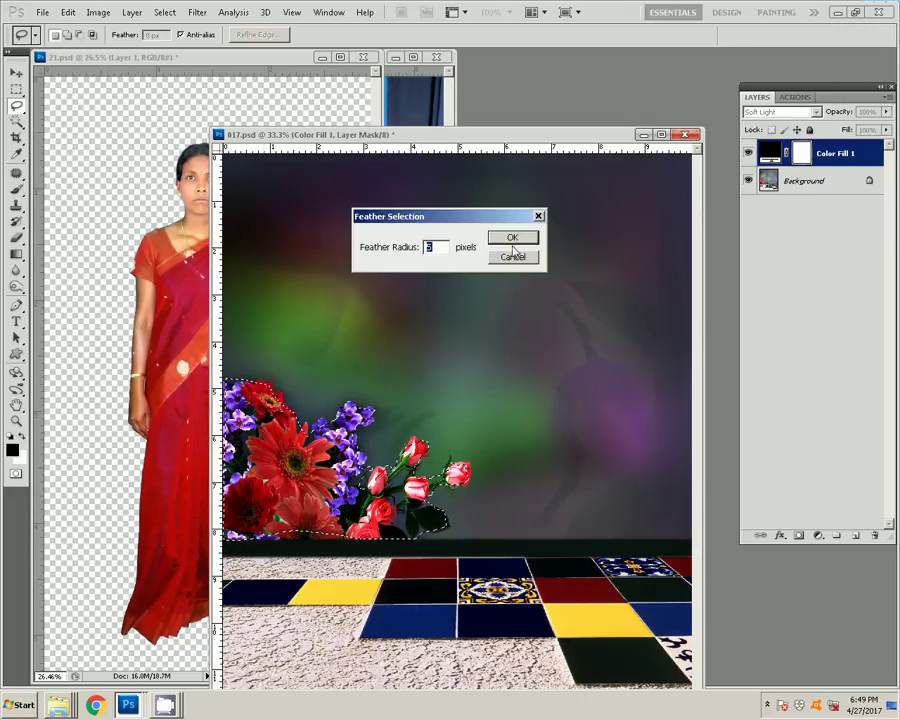
left_click(512, 246)
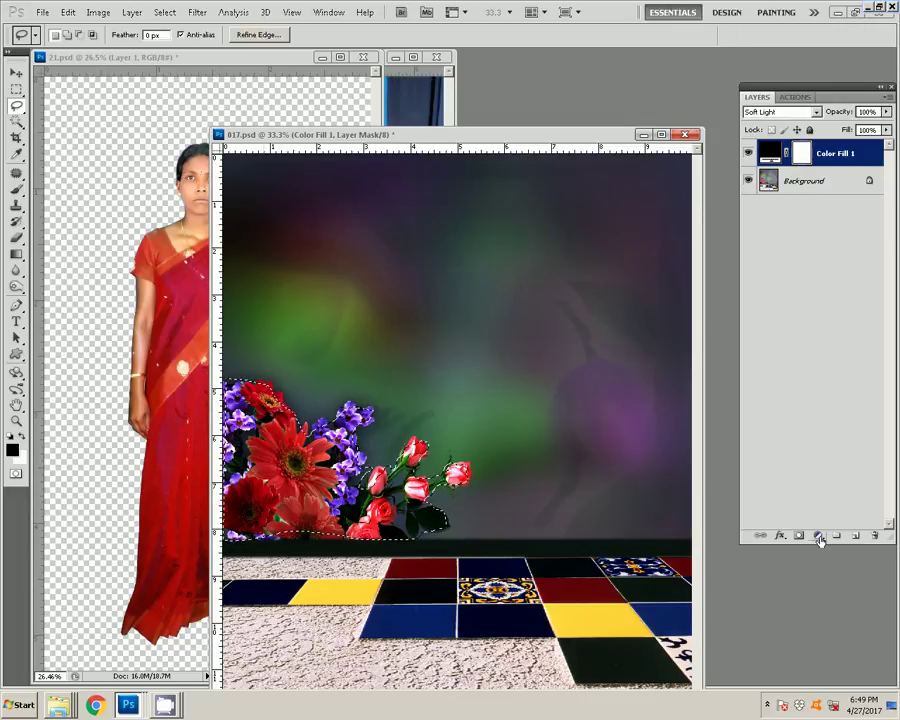
Add a black Solid Color fill layer over the selection and target its mask.
left_click(818, 536)
left_click(826, 305)
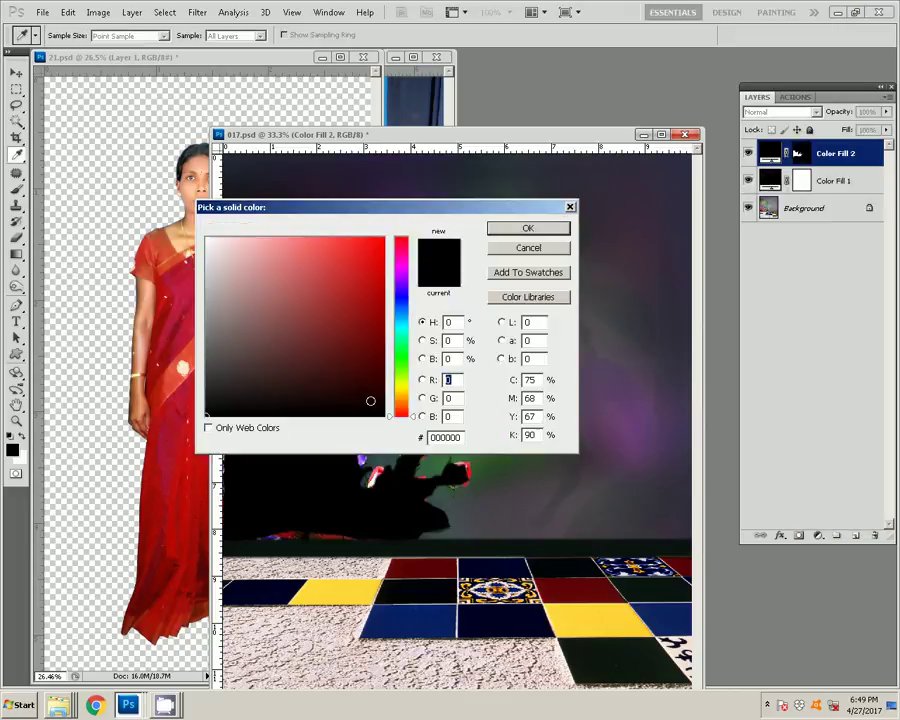
left_click(526, 227)
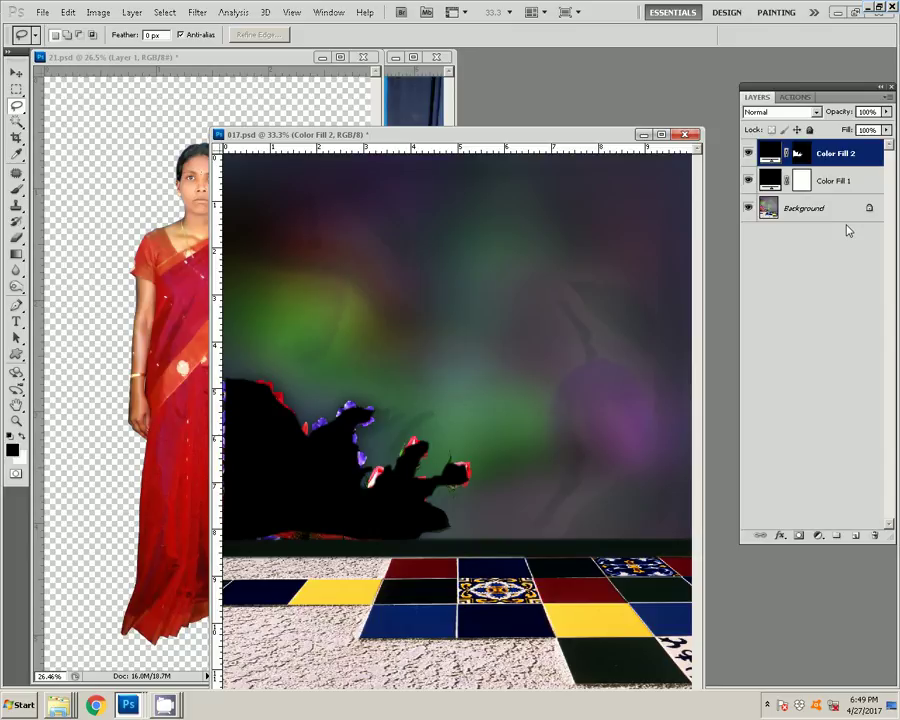
left_click(801, 153)
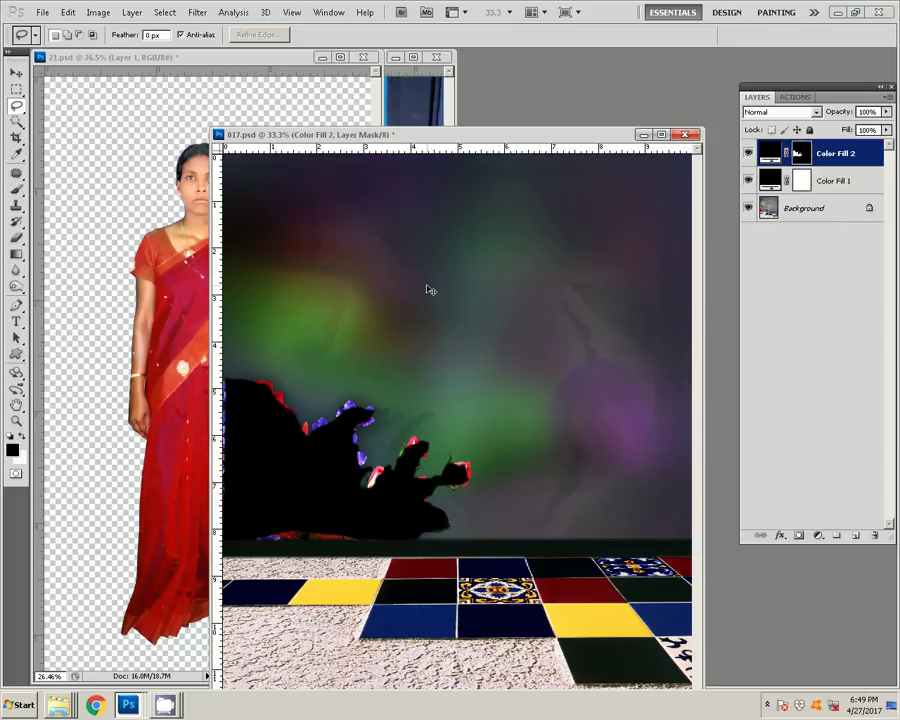
Undo the extra fill, paint the flowers out of the Color Fill 1 mask with a 250 brush at 100%, and deselect.
key("ctrl+z")
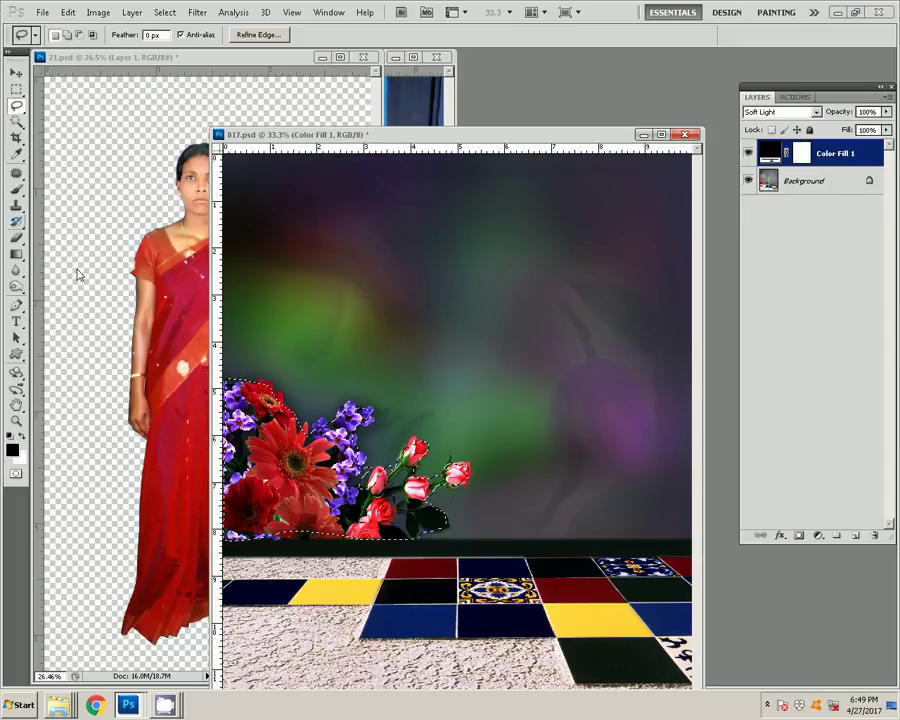
left_click(16, 189)
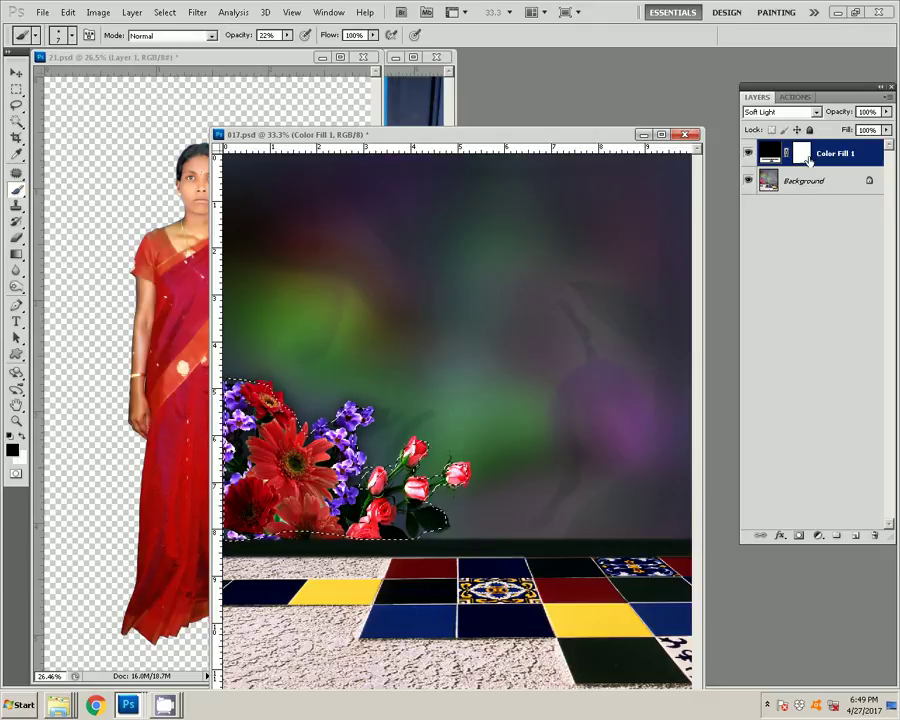
left_click(805, 155)
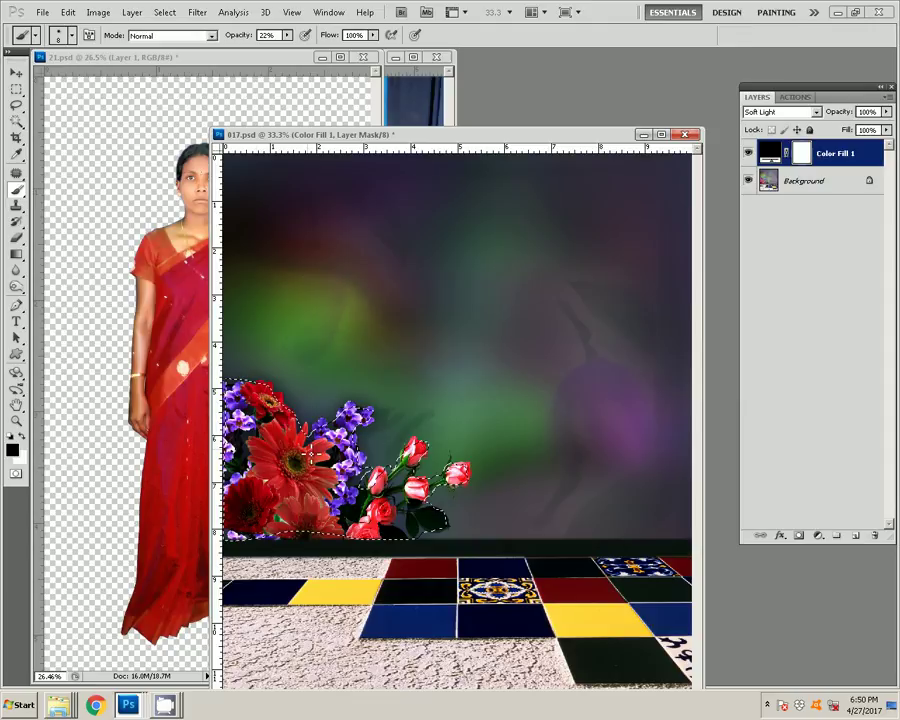
key("bracketright")
key("bracketright")
key("bracketright")
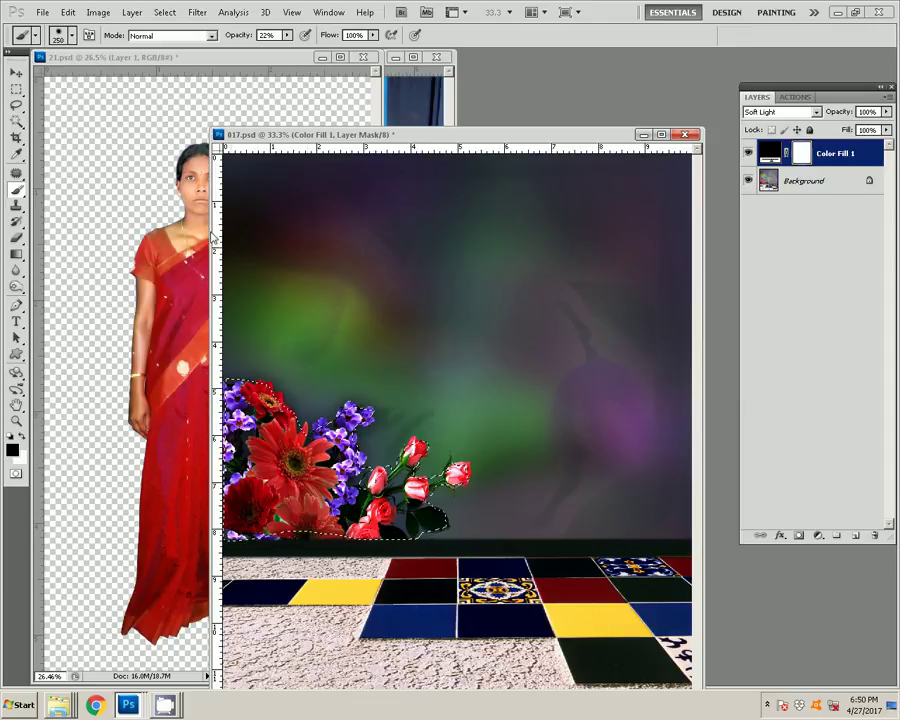
left_click_drag(287, 35, 381, 57)
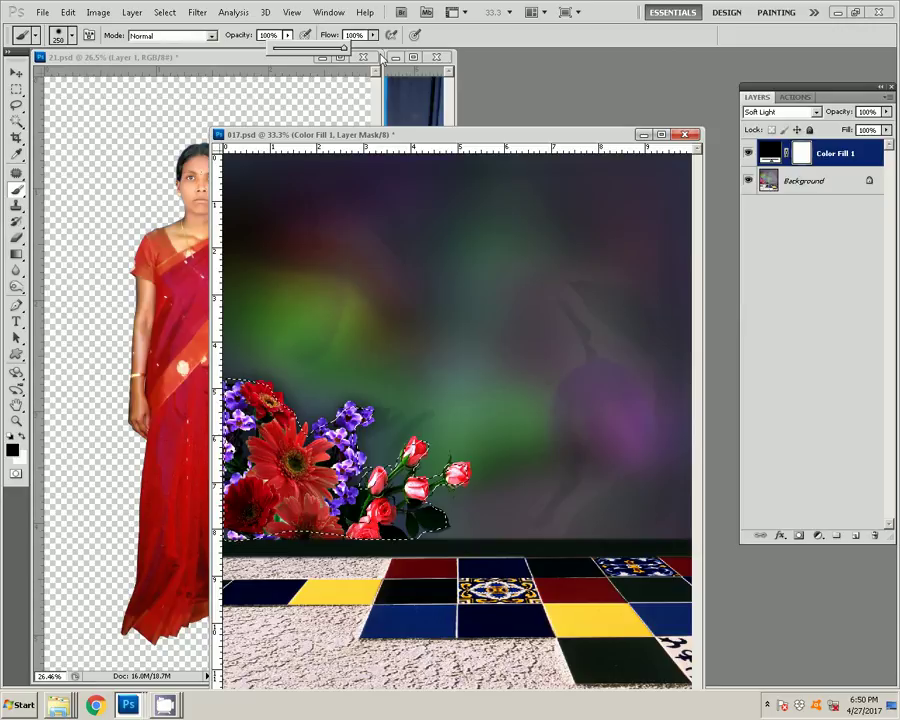
left_click_drag(260, 430, 300, 500)
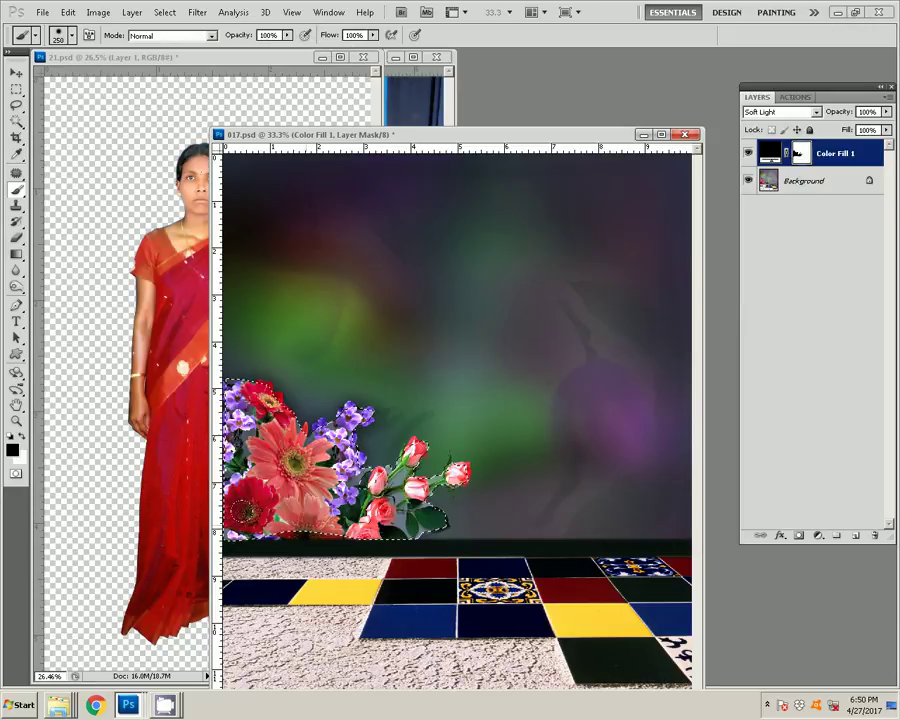
key("ctrl+d")
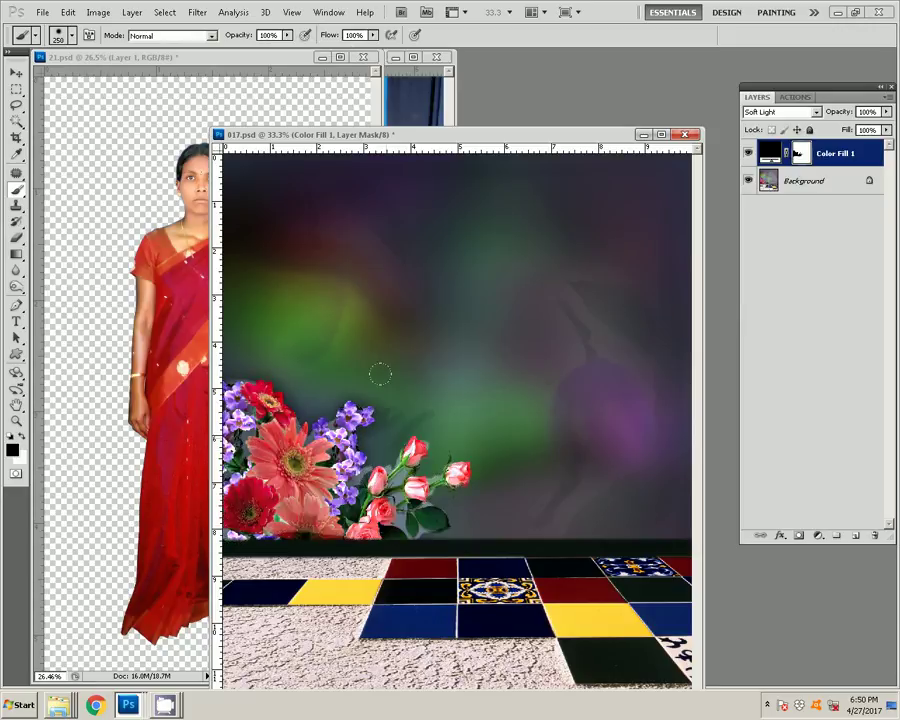
Copy the woman from 21.psd into 017.psd and scale her to 77.72% on the tiled floor.
key("v")
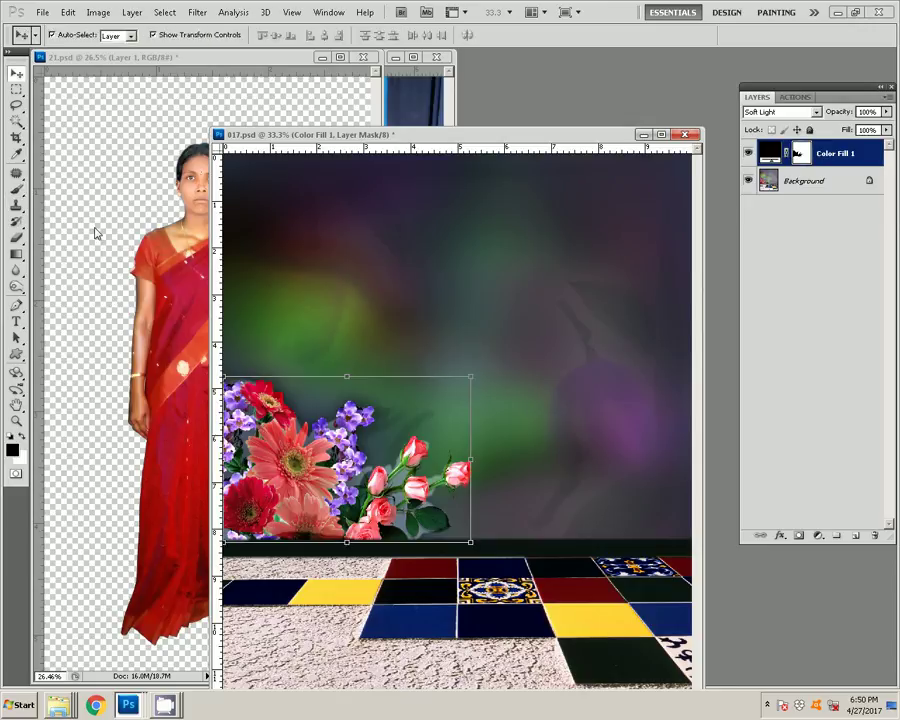
left_click_drag(96, 233, 558, 380)
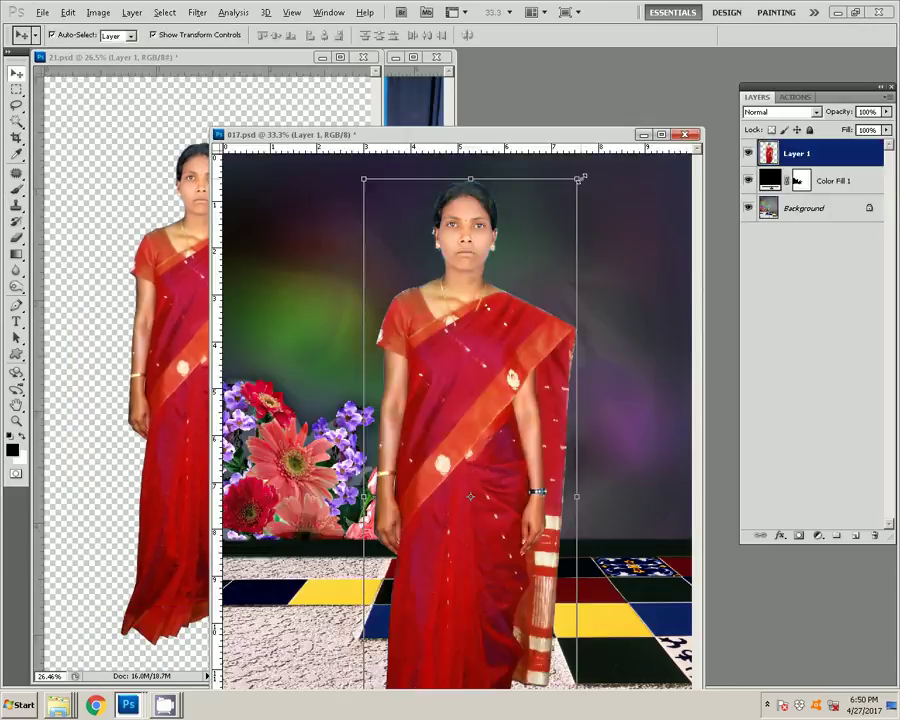
left_click_drag(580, 179, 535, 296)
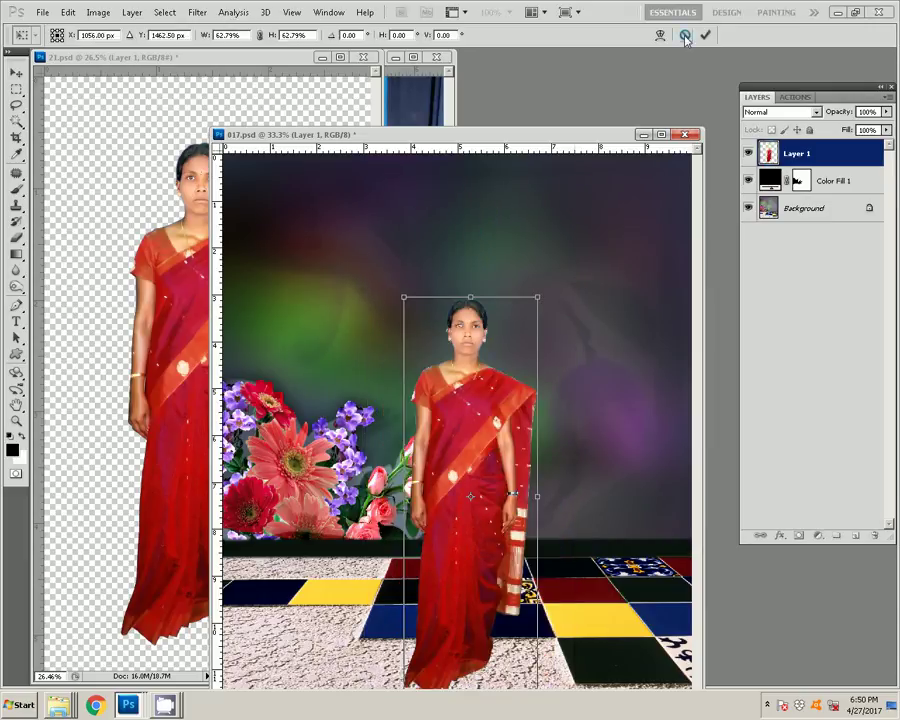
left_click(685, 36)
mouse_move(577, 181)
left_mouse_down()
mouse_move(551, 247)
mouse_move(452, 360)
left_mouse_up()
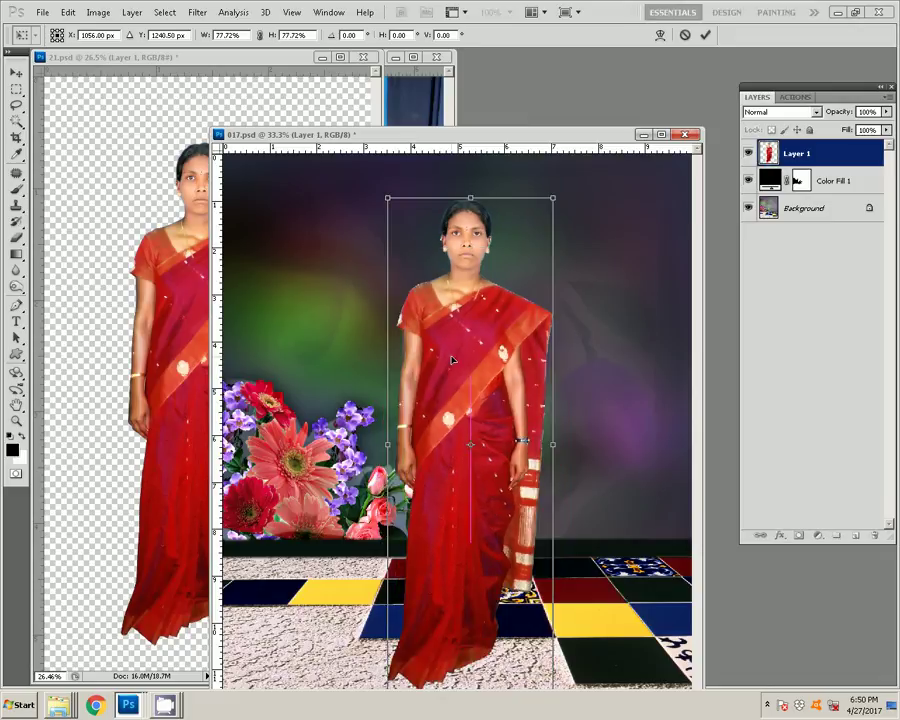
key("Return")
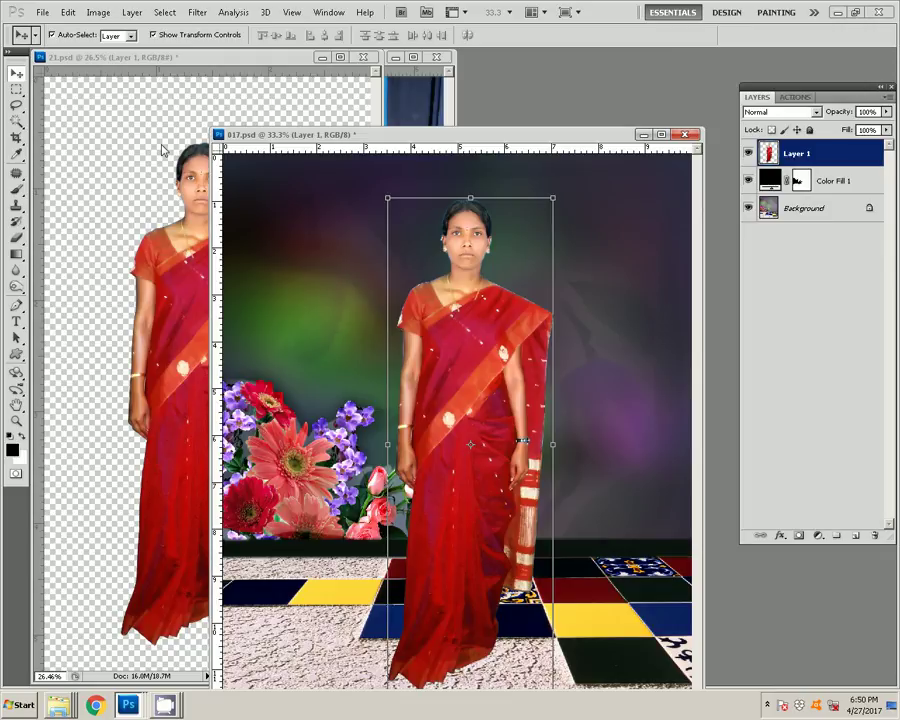
Zoom to the woman's face and set the Eraser to flow 100%, size 15, opacity 82%.
key("z")
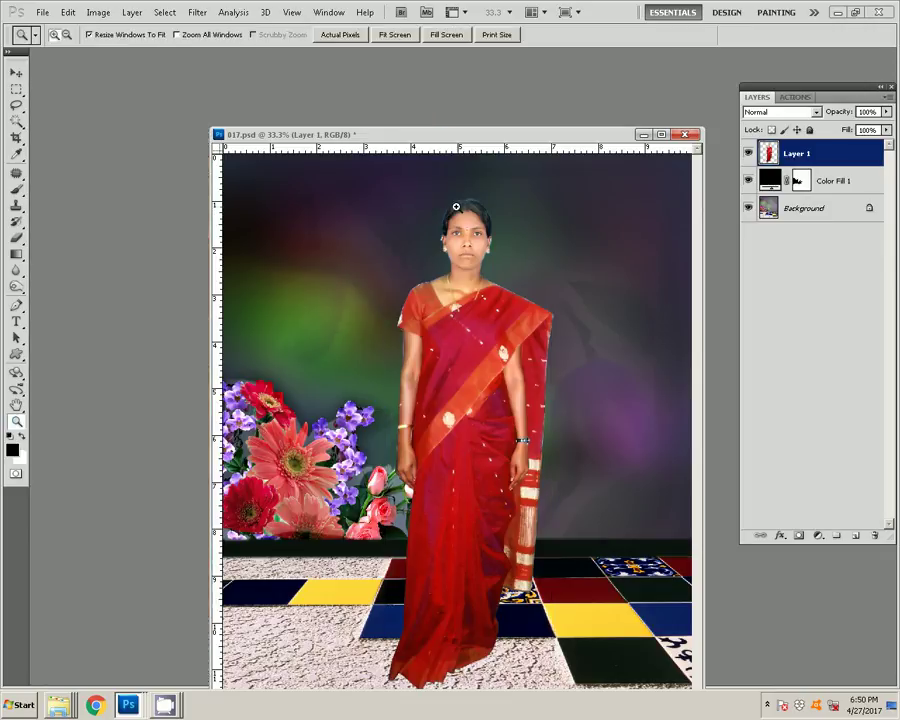
left_click_drag(455, 207, 367, 321)
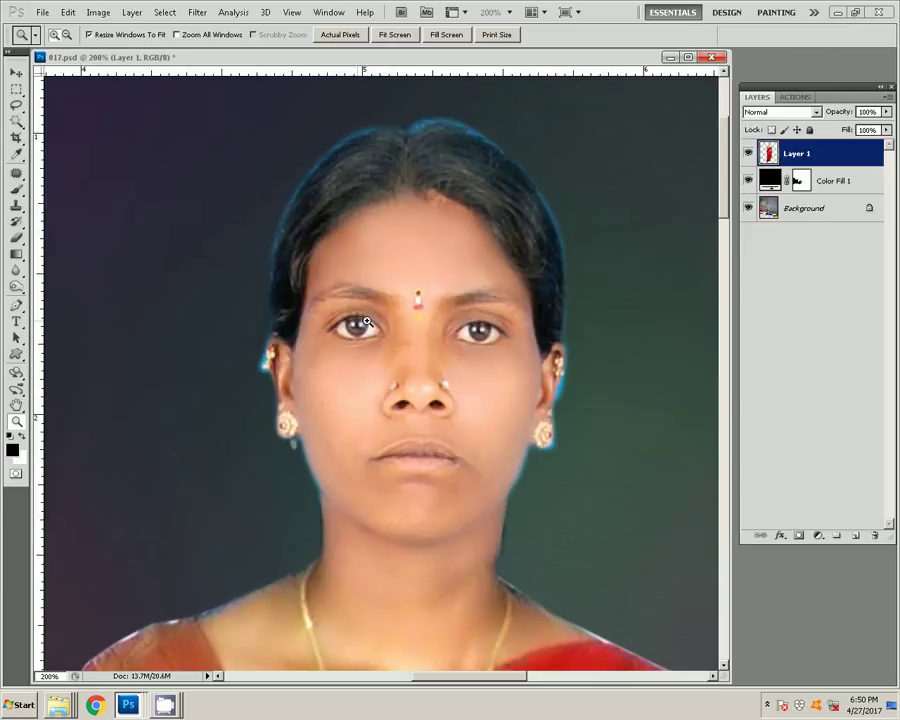
scroll(367, 321, "up", 2)
key("e")
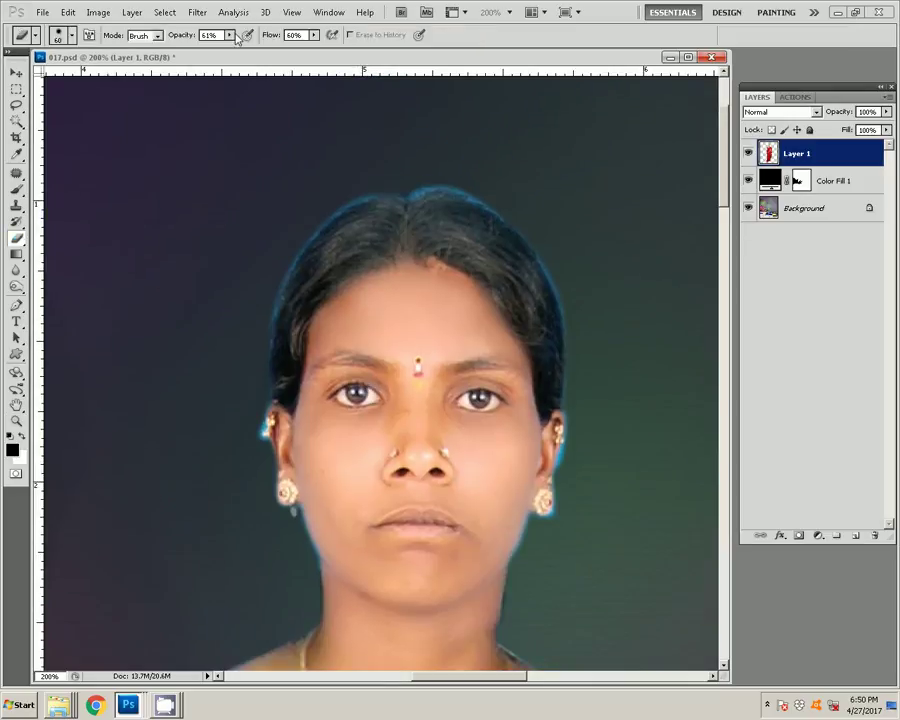
left_click_drag(313, 35, 392, 42)
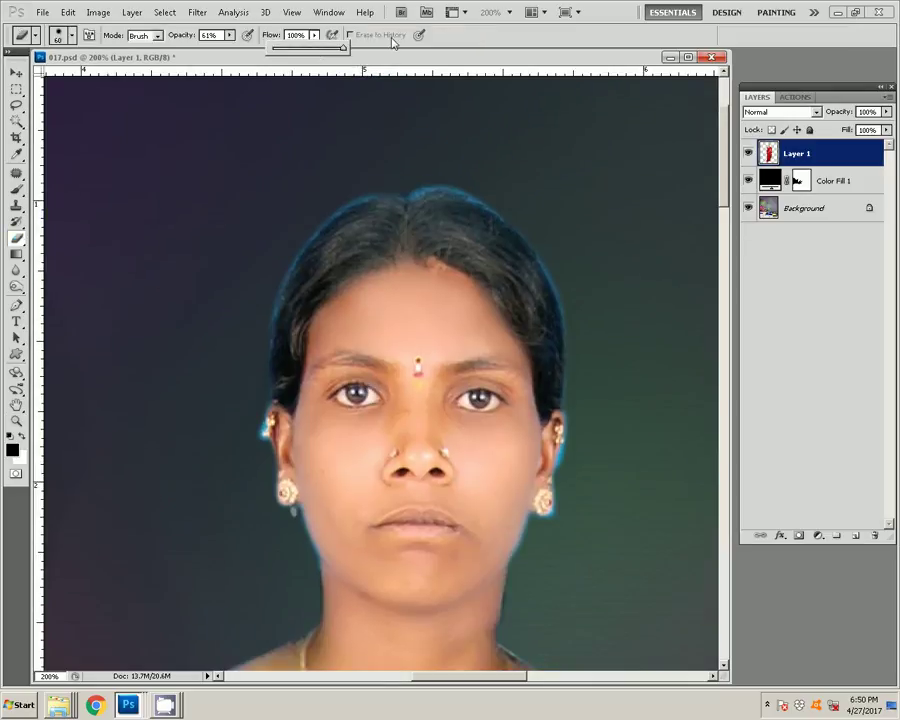
right_click(104, 172)
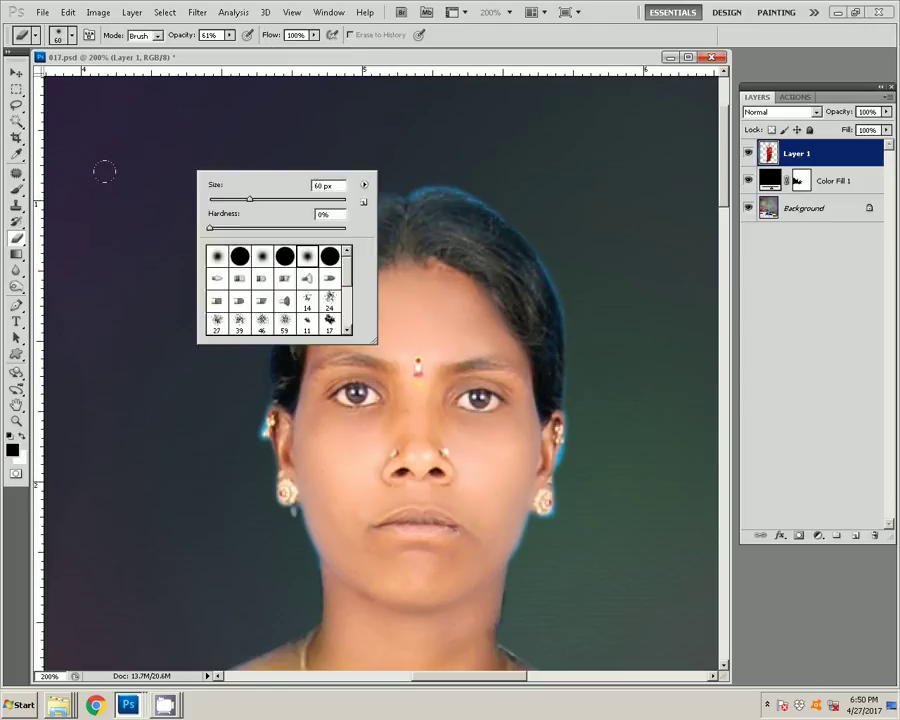
type("35")
key("Return")
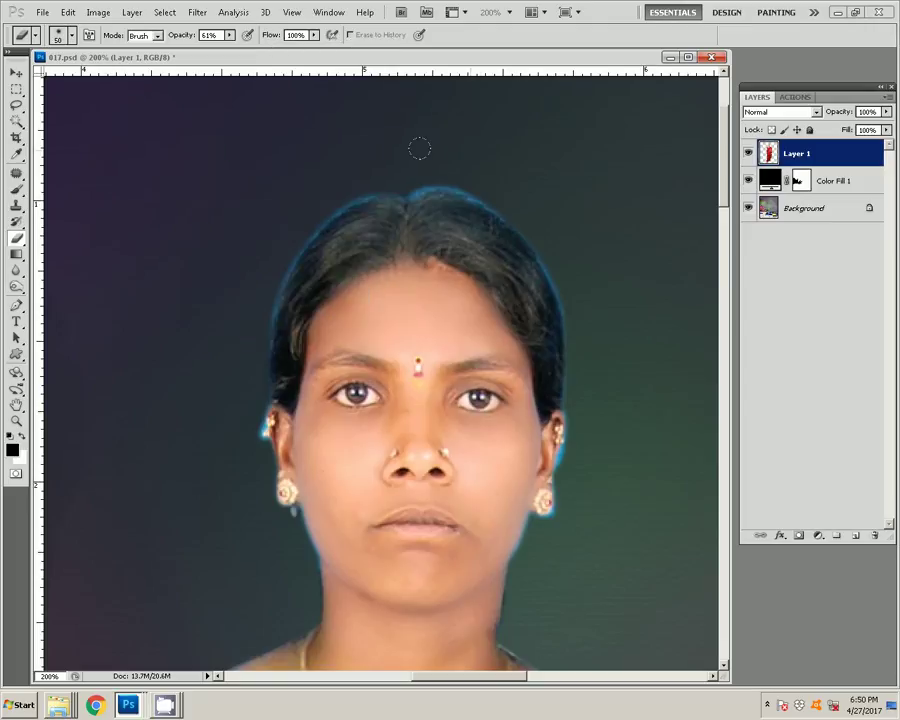
key("bracketleft")
key("bracketleft")
left_click(229, 35)
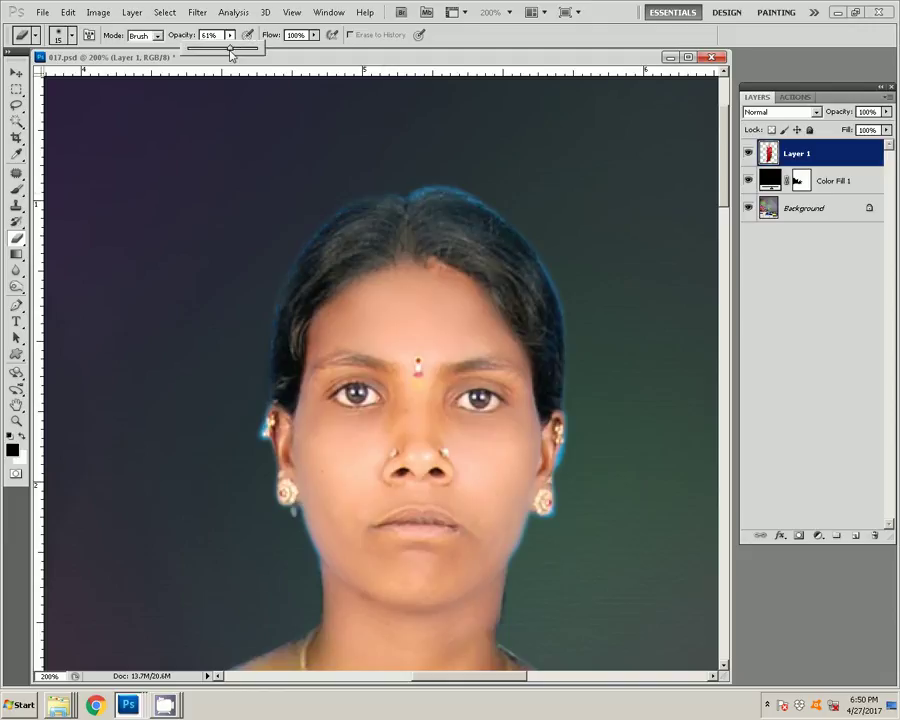
left_click_drag(230, 47, 245, 47)
left_click(416, 192)
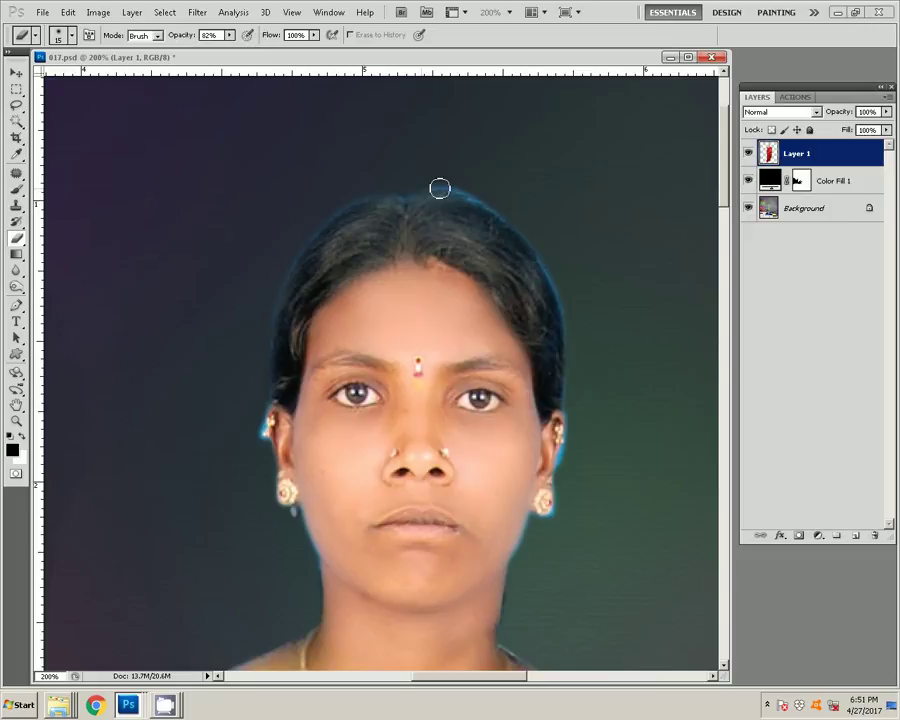
Erase the light fringe along the top of her hair and right cheek, then zoom out.
left_click_drag(440, 188, 548, 248)
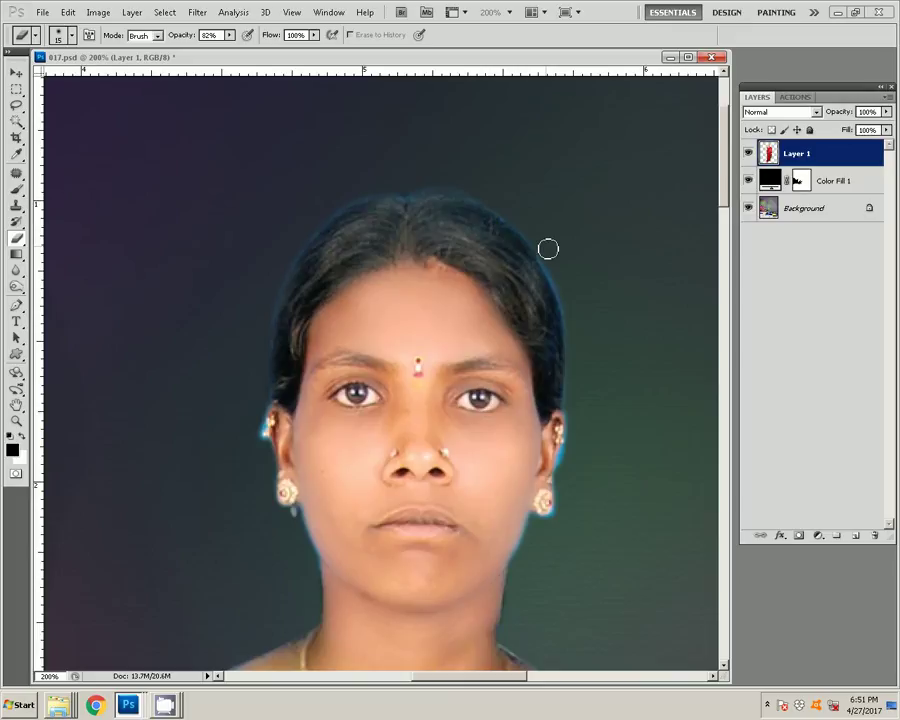
left_click_drag(556, 412, 548, 495)
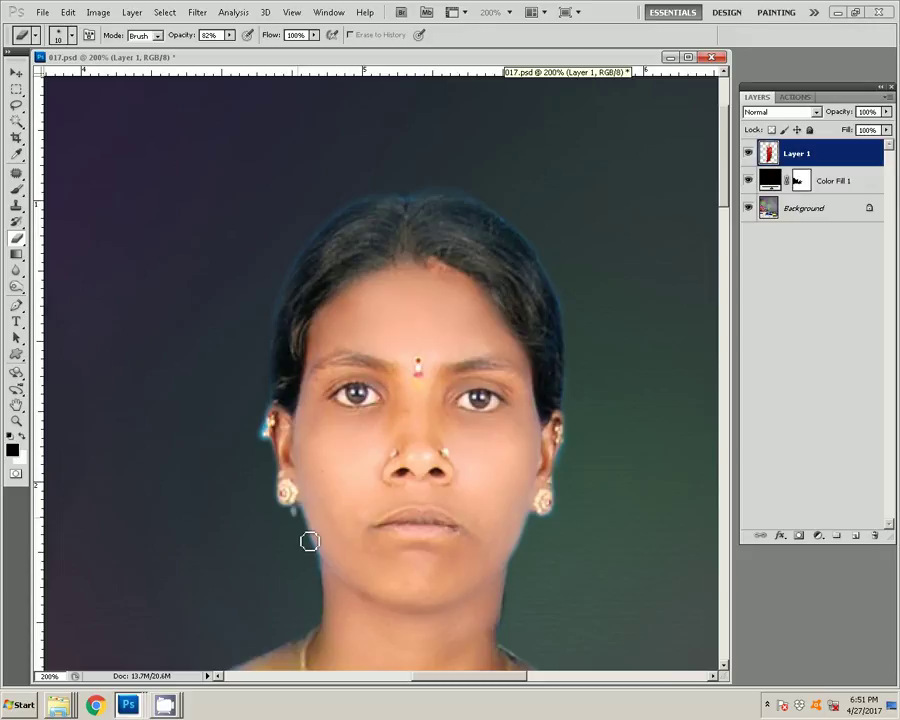
scroll(514, 456, "down", 3)
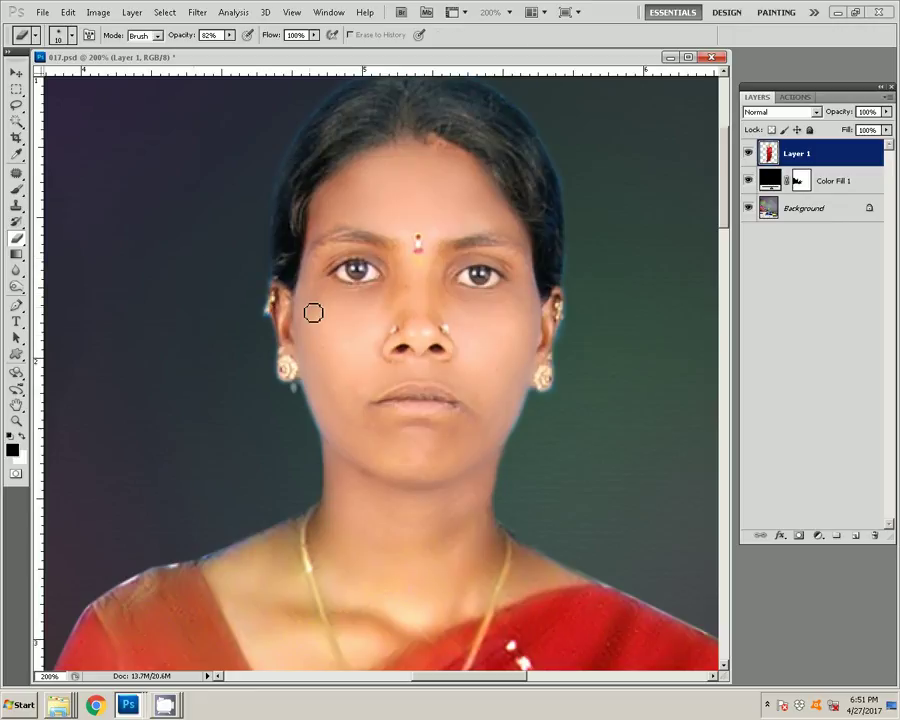
key("z")
key("ctrl+0")
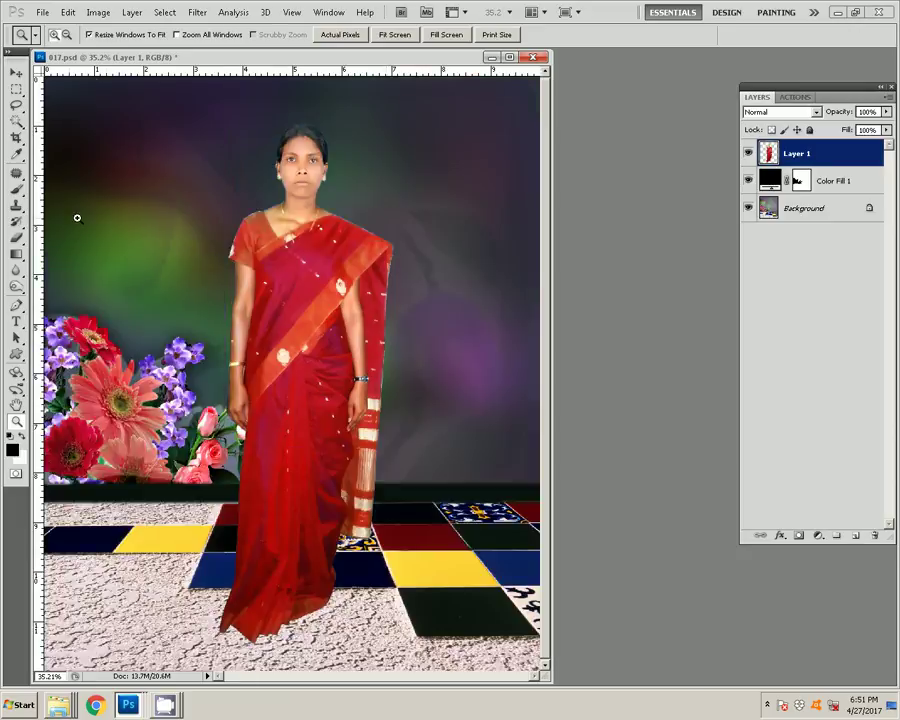
Crop the scene to 4 × 6 in at 300 pixels/inch around the woman.
key("c")
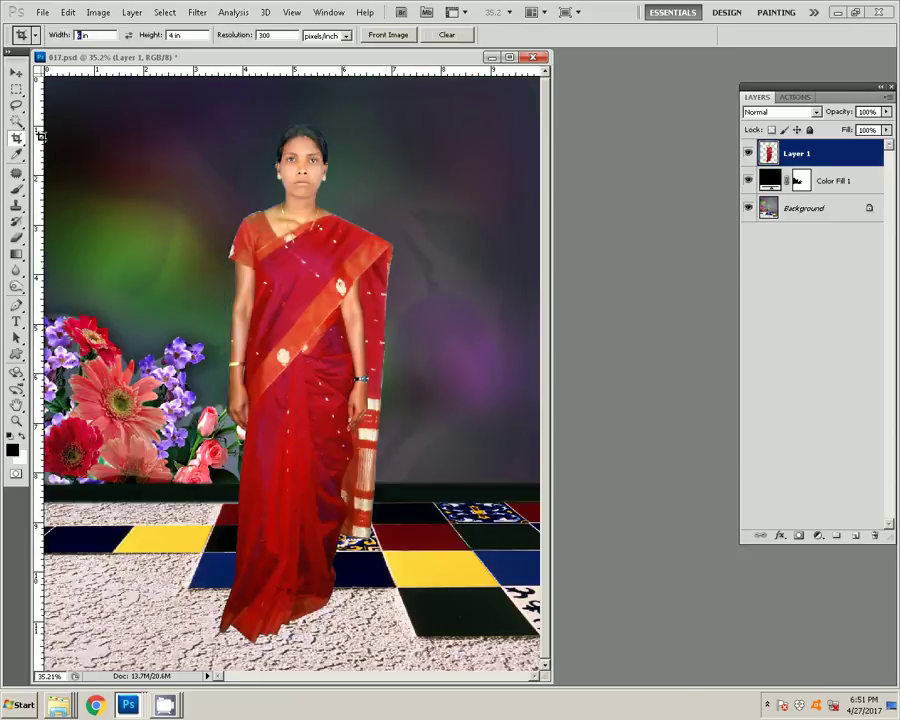
type("4")
key("Tab")
type("6")
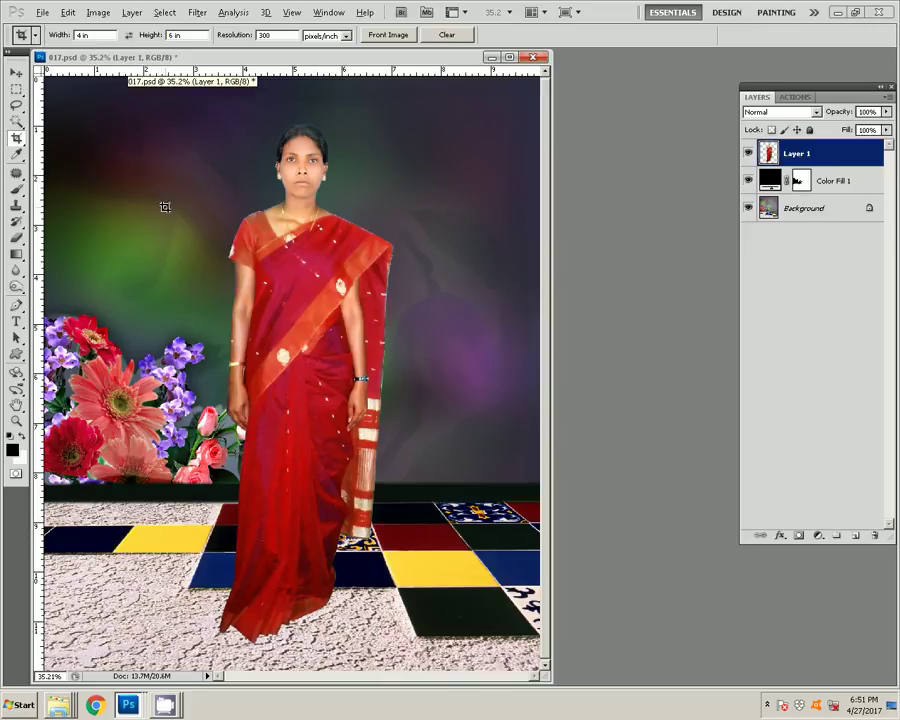
scroll(165, 207, "down", 1)
left_click_drag(100, 103, 460, 643)
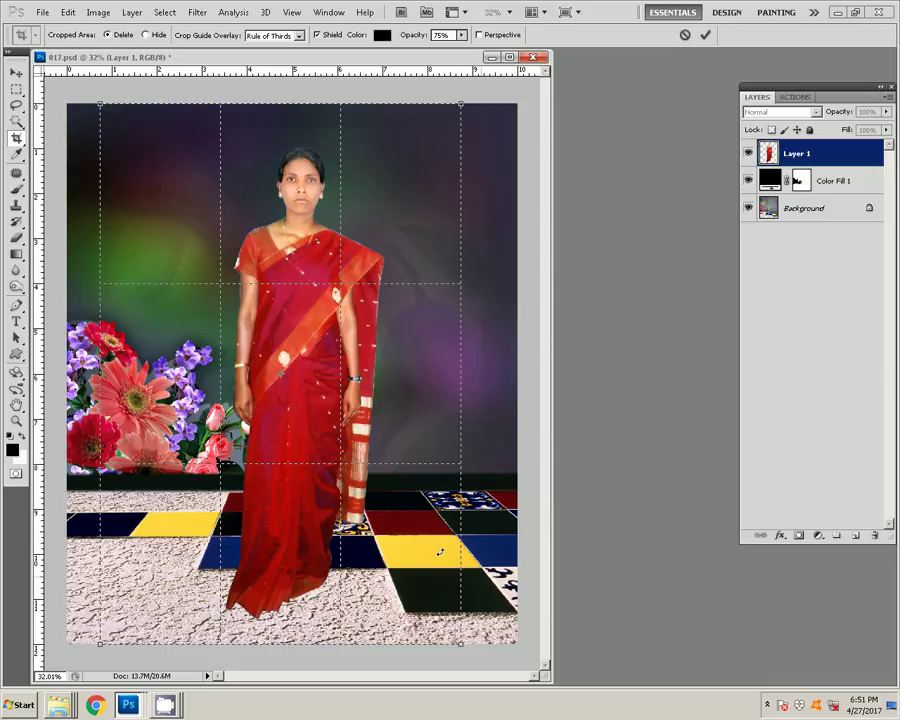
left_click(705, 35)
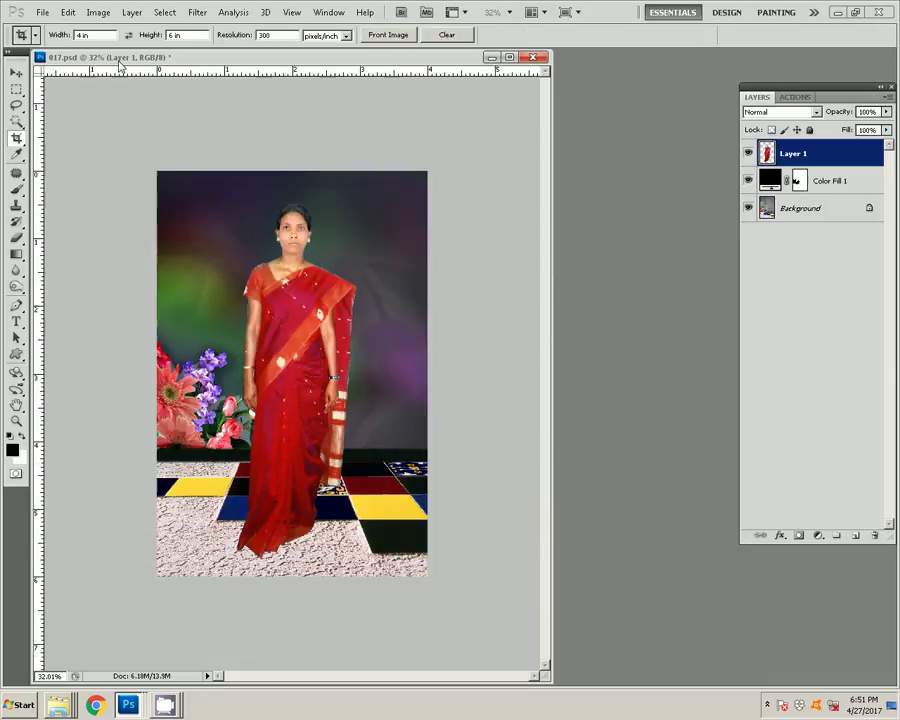
Flatten the image and choose G:\0\24 as the Save As location.
left_click(132, 12)
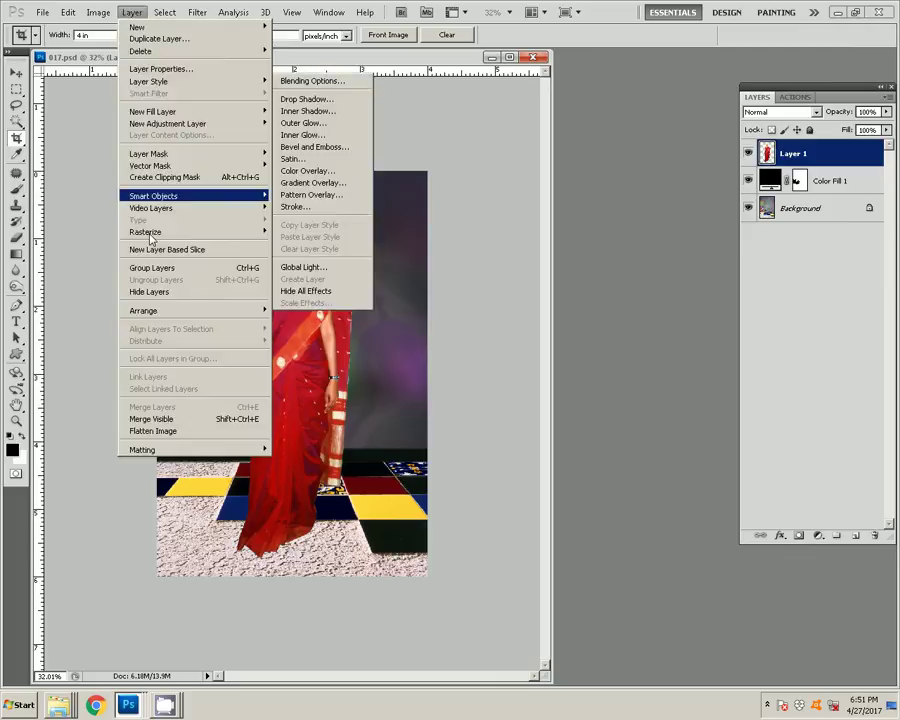
left_click(177, 430)
left_click(43, 12)
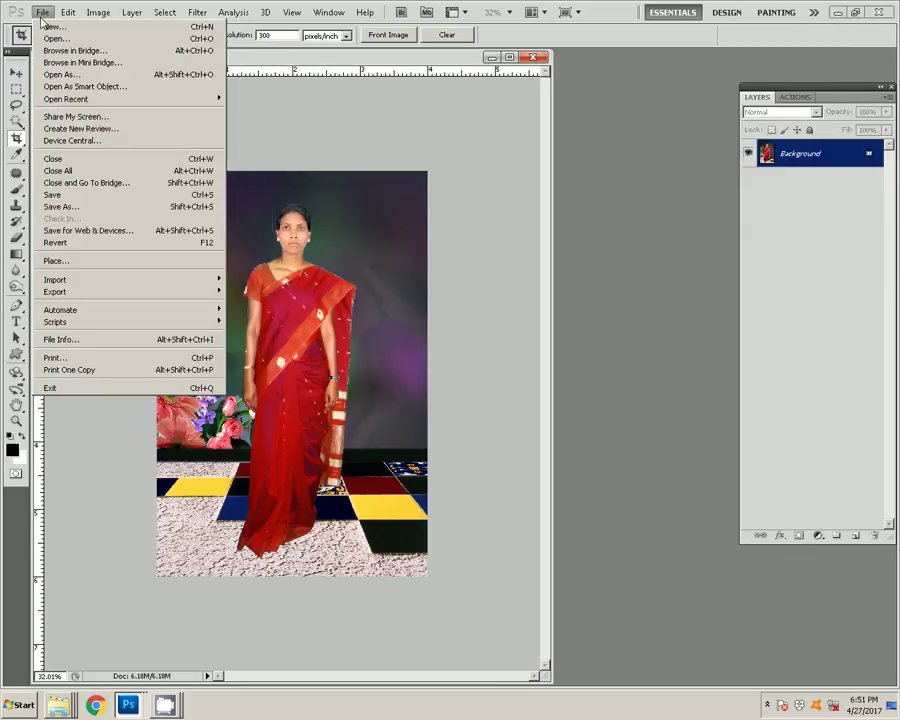
left_click(104, 207)
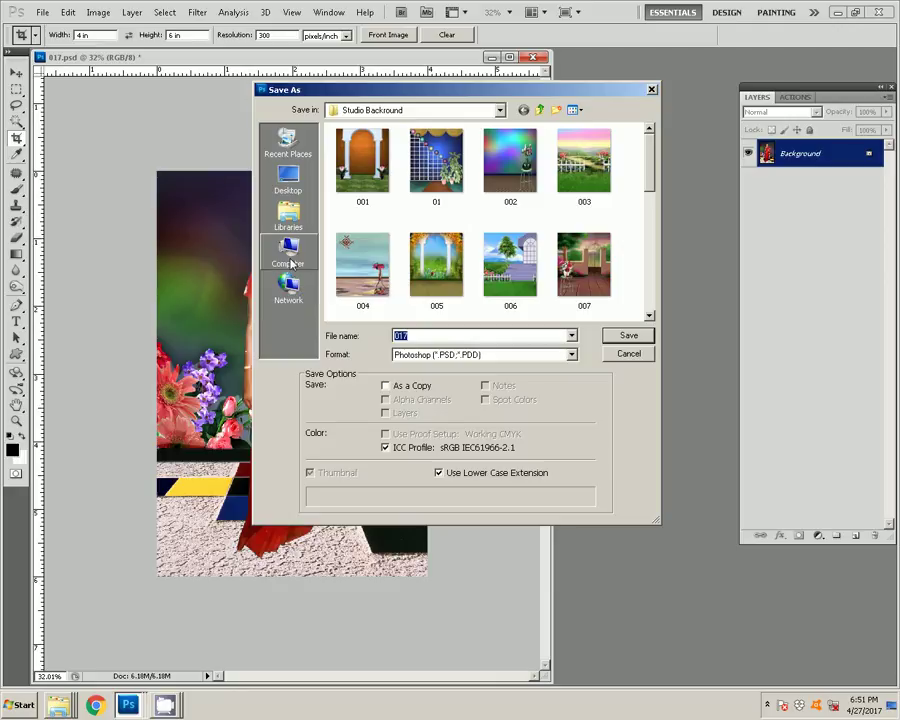
left_click(291, 263)
left_click(362, 180)
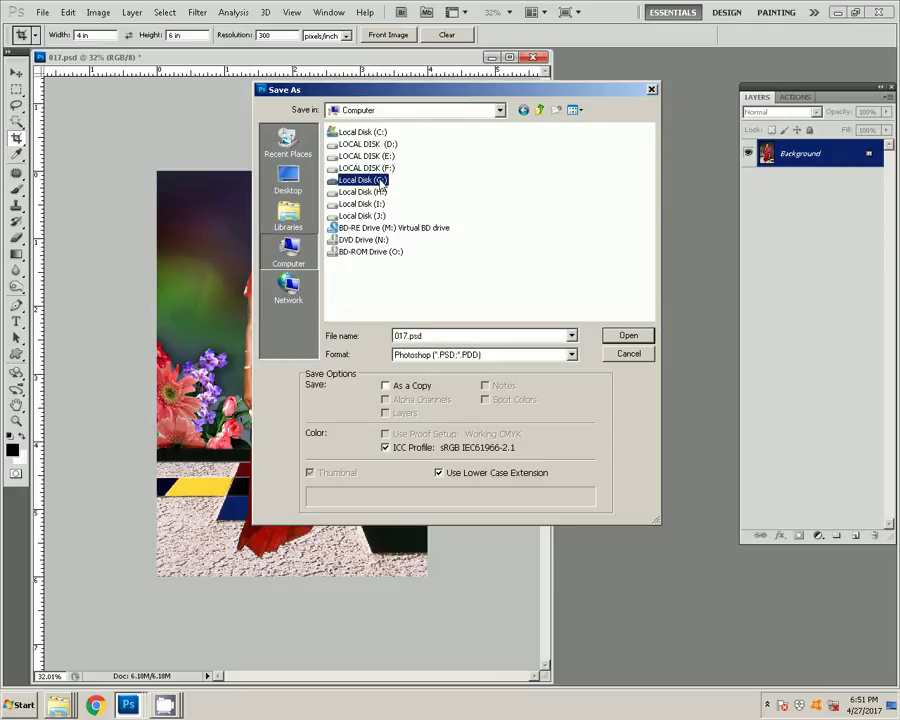
left_click(648, 334)
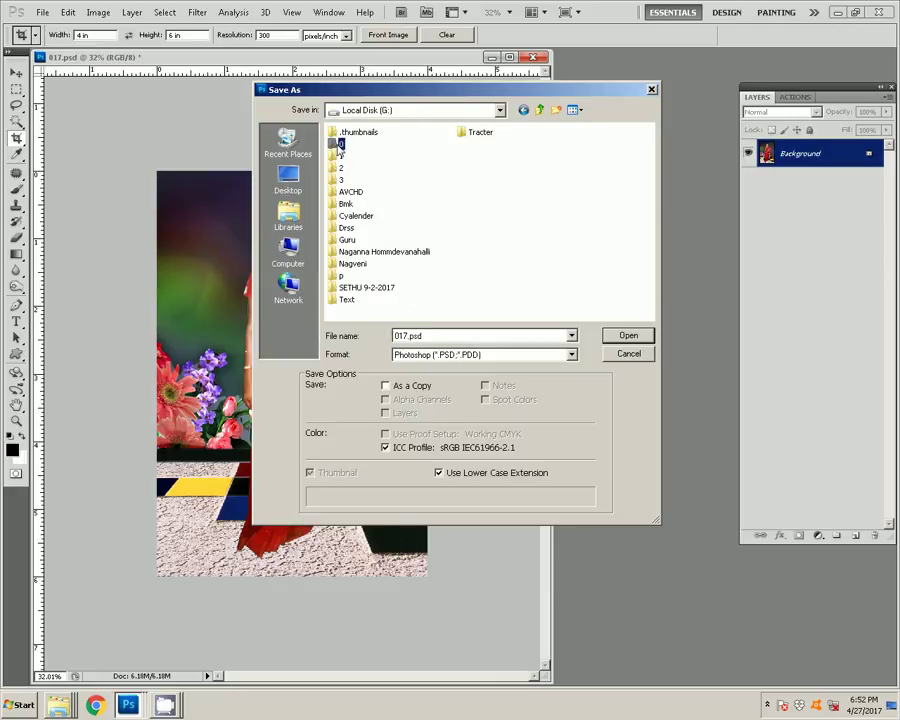
left_click(640, 335)
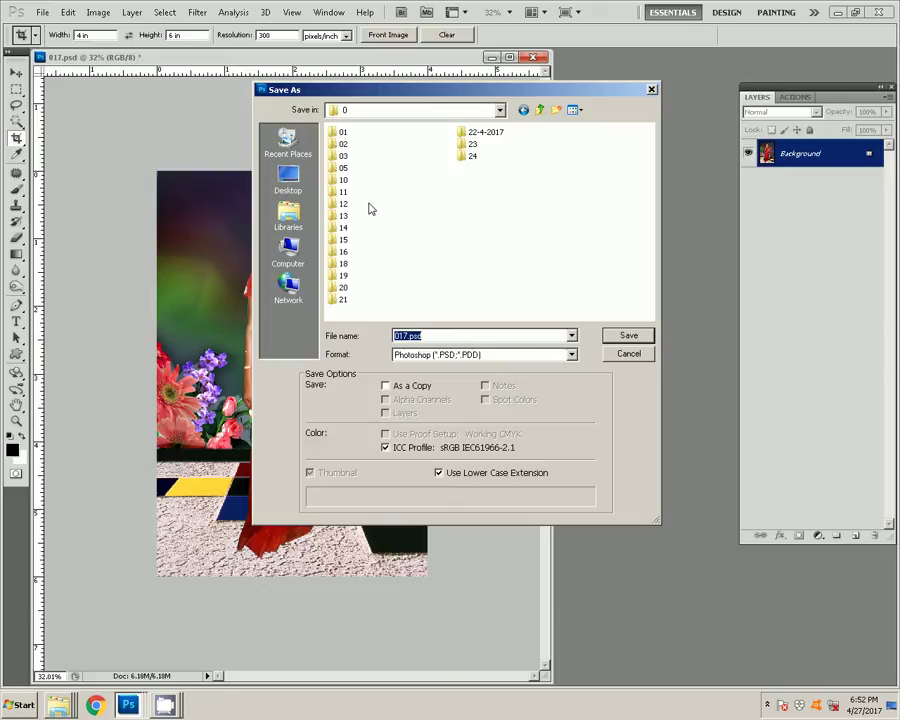
left_click(473, 156)
left_click(637, 340)
Save it as JPEG 35-4x6=1, then undo the flatten and zoom out to 25%.
left_click(571, 354)
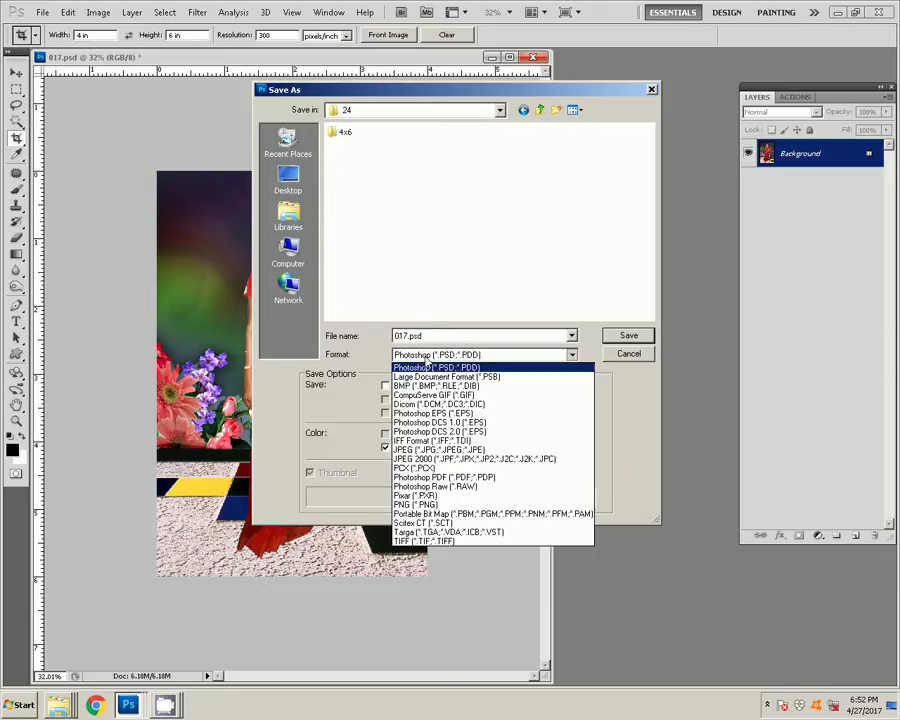
left_click(460, 446)
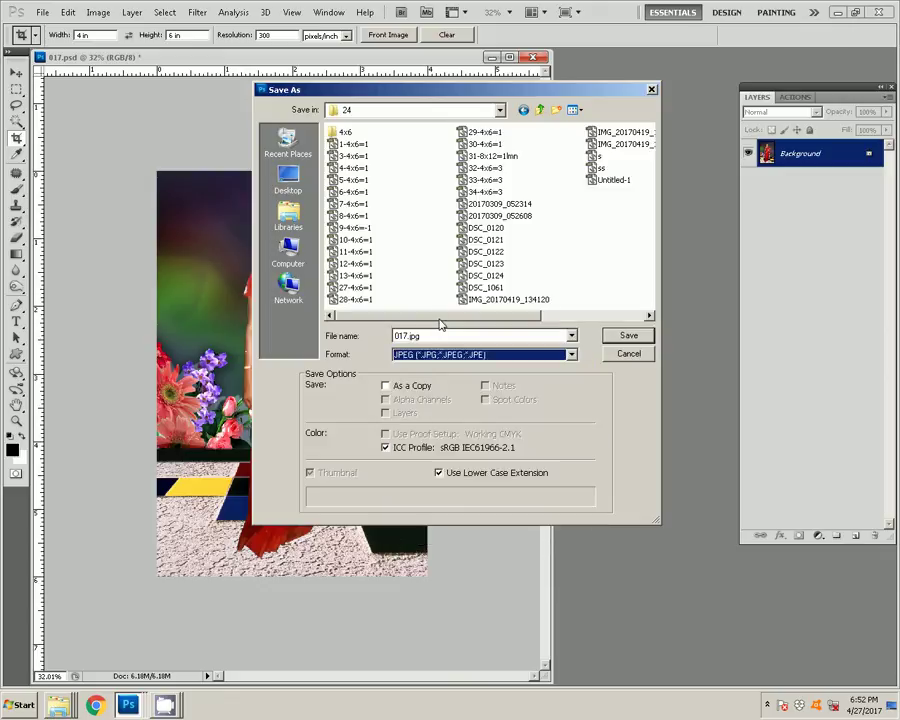
key("shift+Tab")
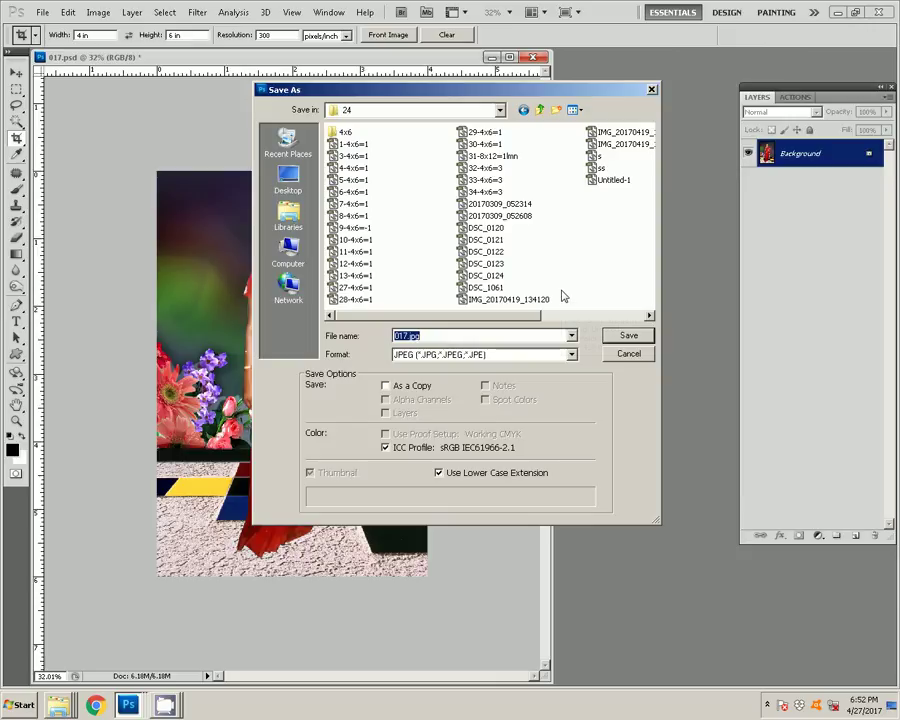
type("35")
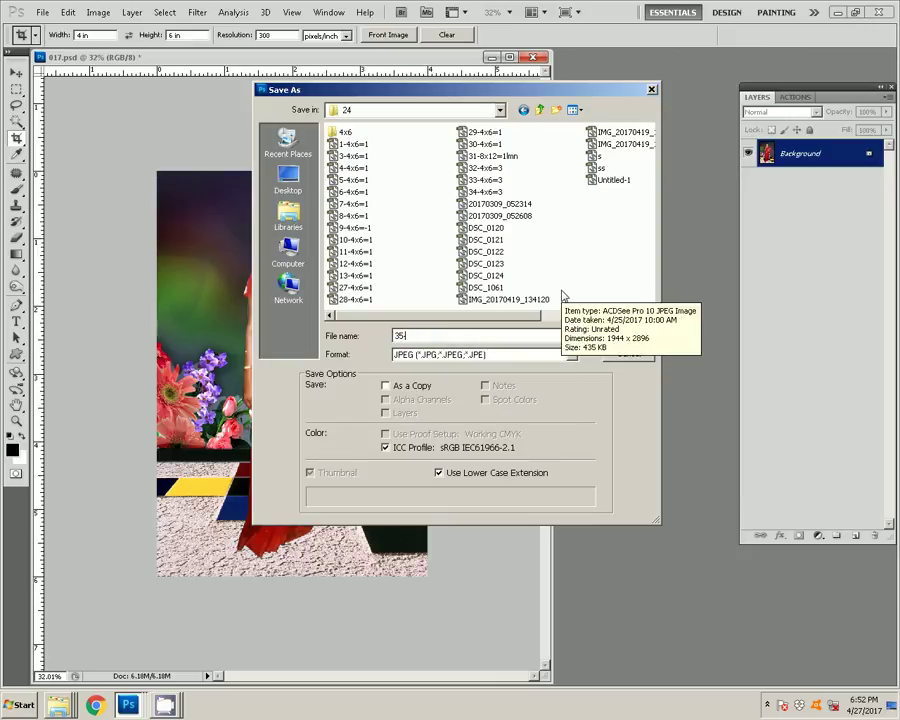
type("-4x6=")
type("1")
key("Return")
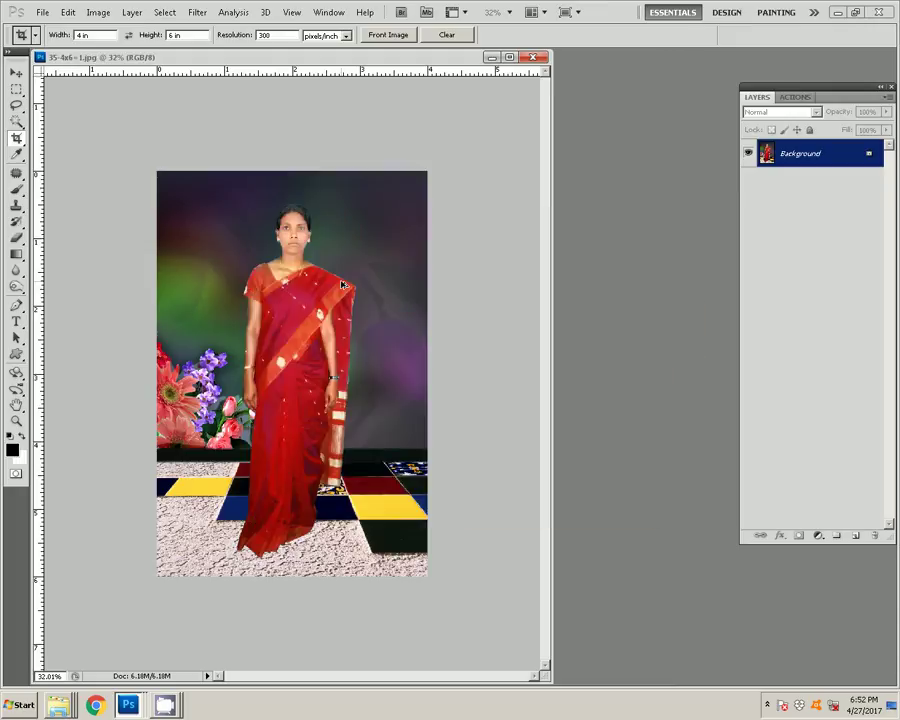
key("ctrl+z")
key("z")
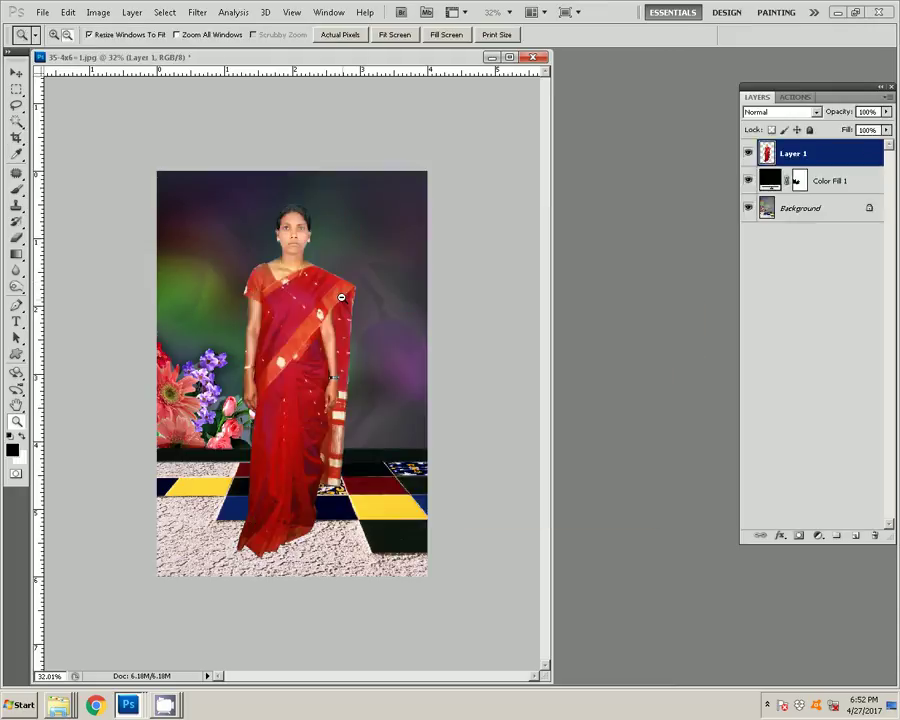
left_click(341, 297, "alt")
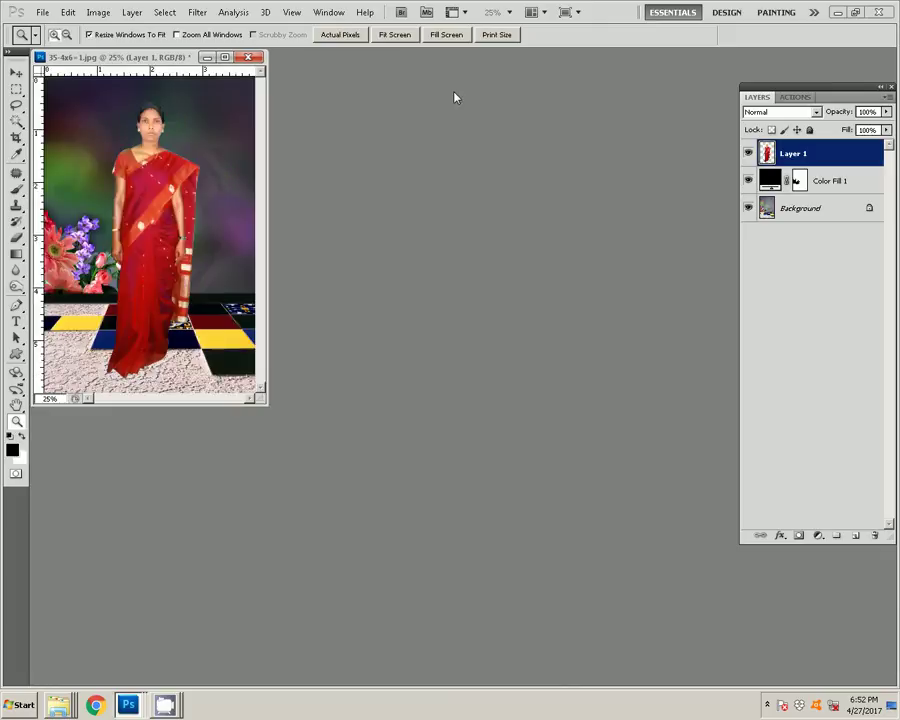
In Explorer, browse drives G:, I: and J: and open the Selected photos folder.
left_click(34, 651)
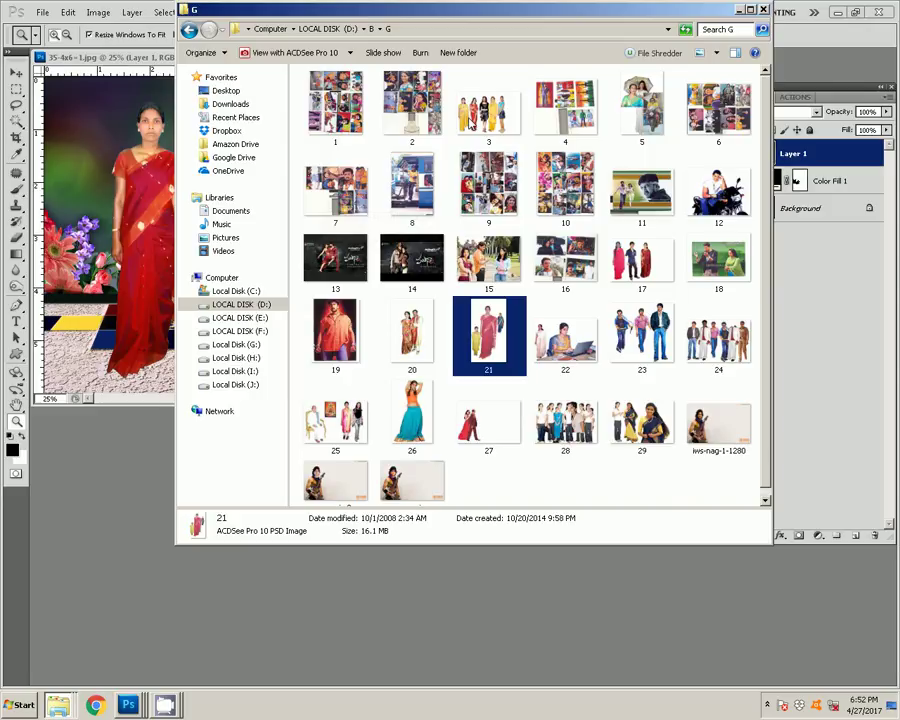
left_click(262, 345)
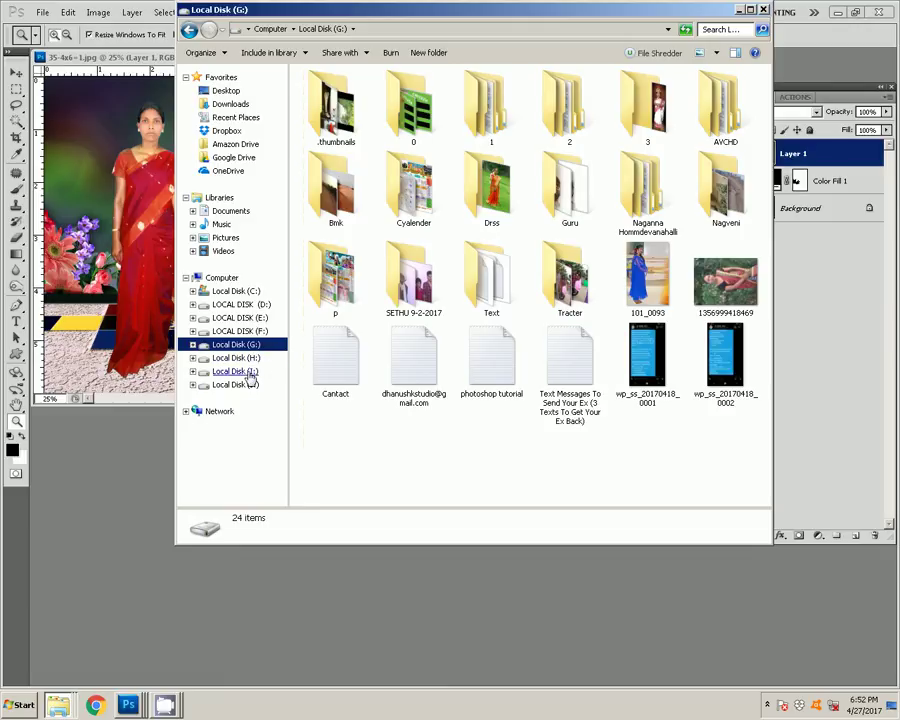
left_click(248, 372)
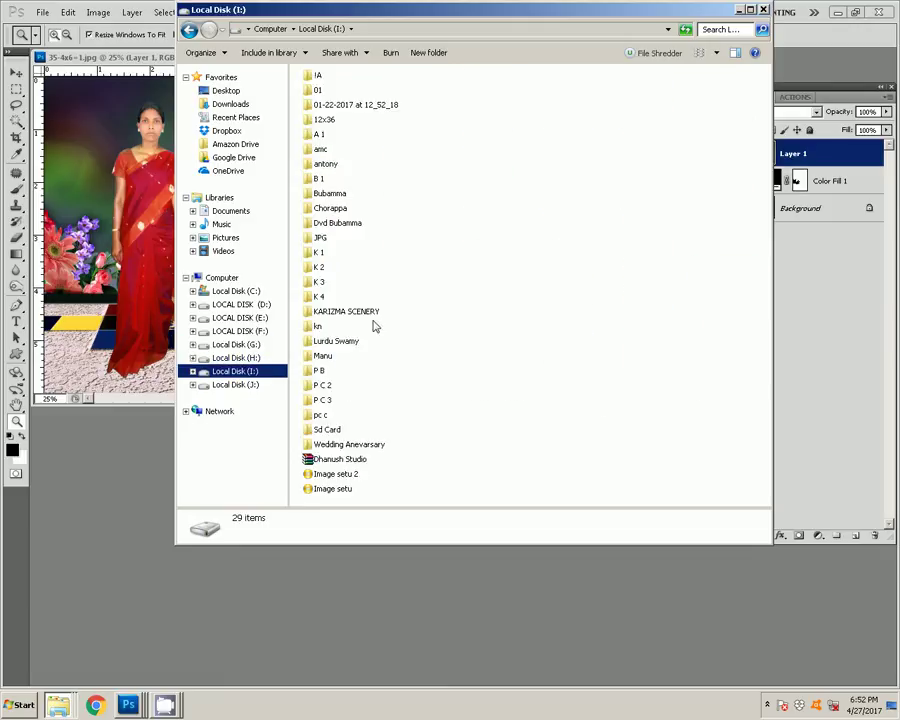
left_click(262, 389)
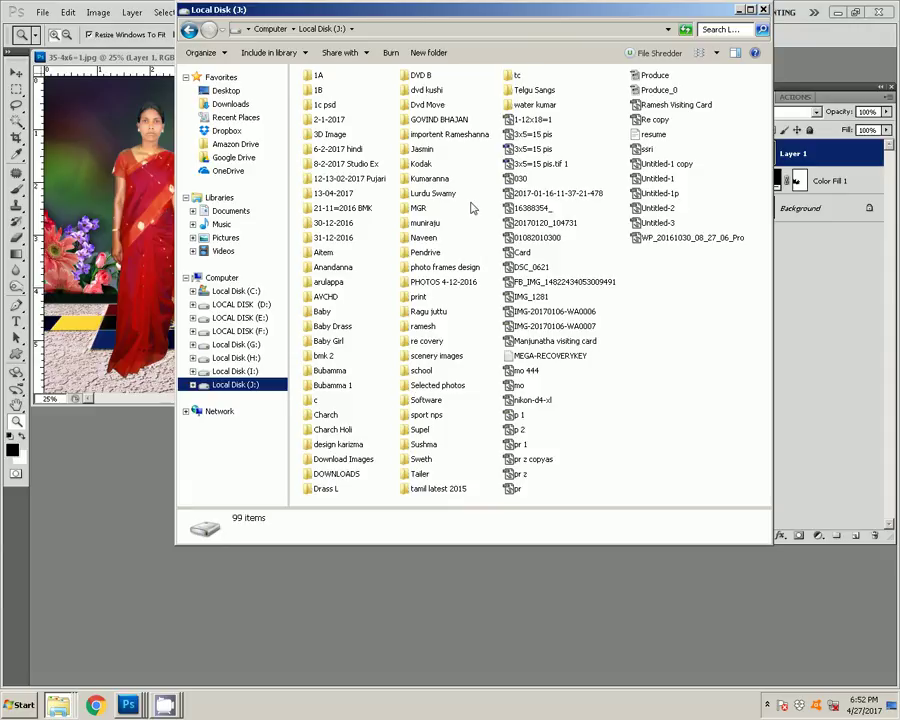
left_click(431, 388)
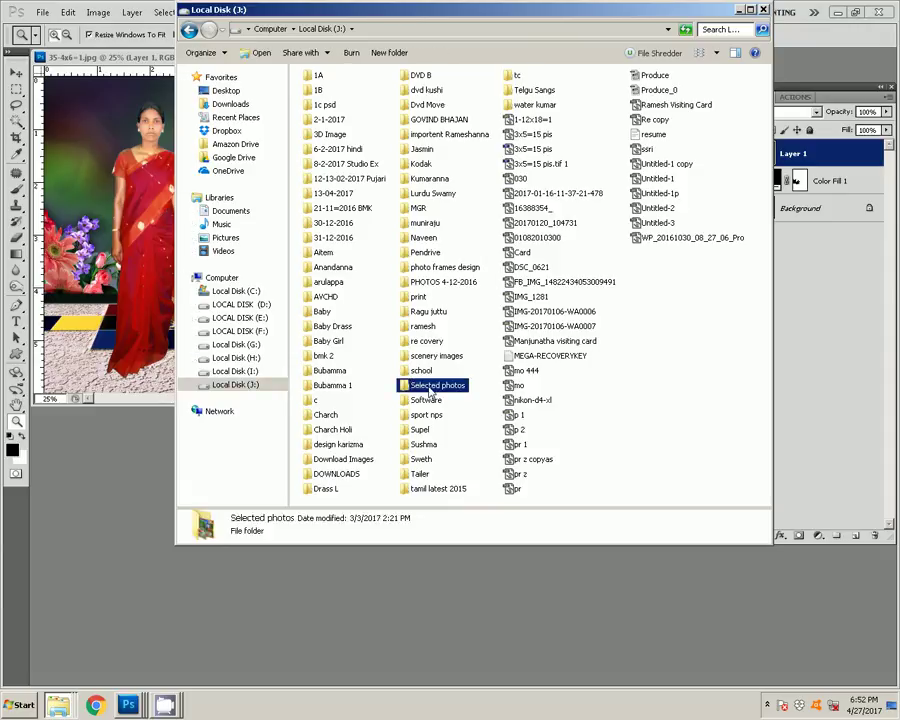
double_click(431, 388)
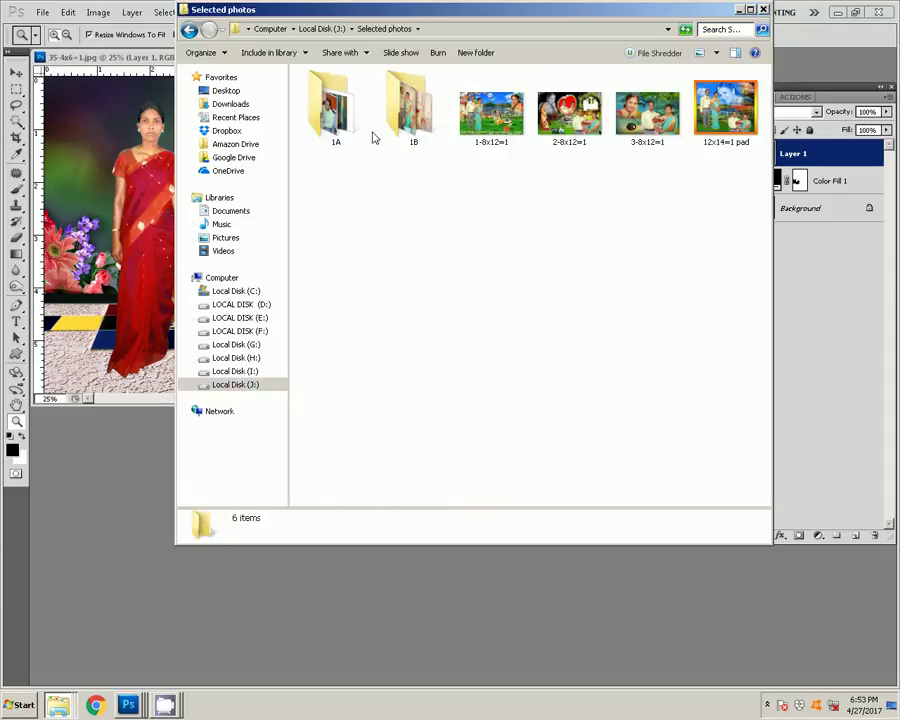
Go back to J:, open the scenery images cd folder and pick picture 12.psd.
left_click(189, 32)
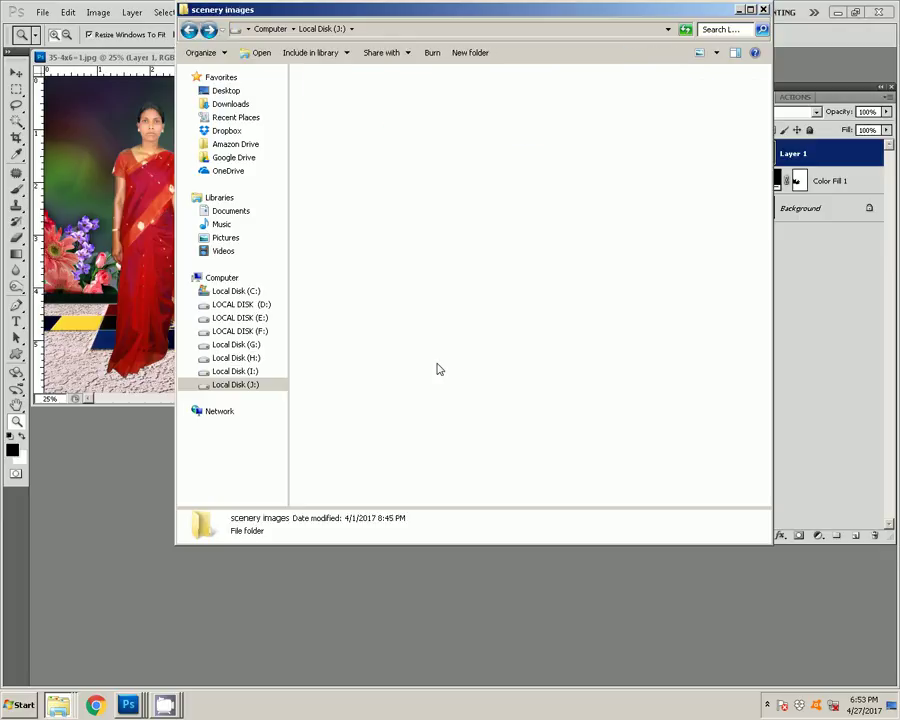
left_click(488, 128)
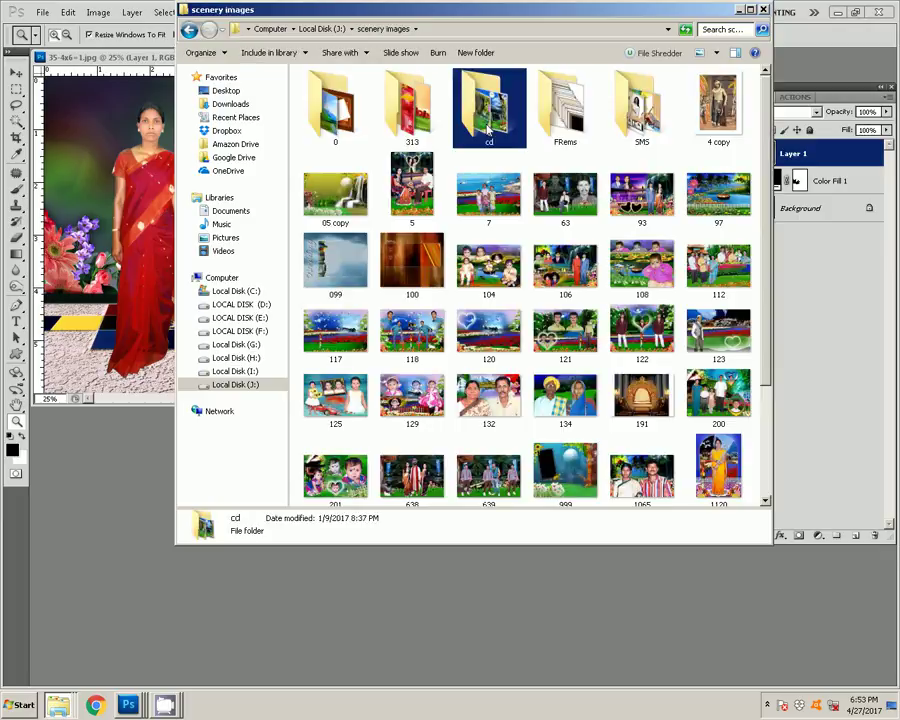
double_click(488, 128)
left_click(344, 104)
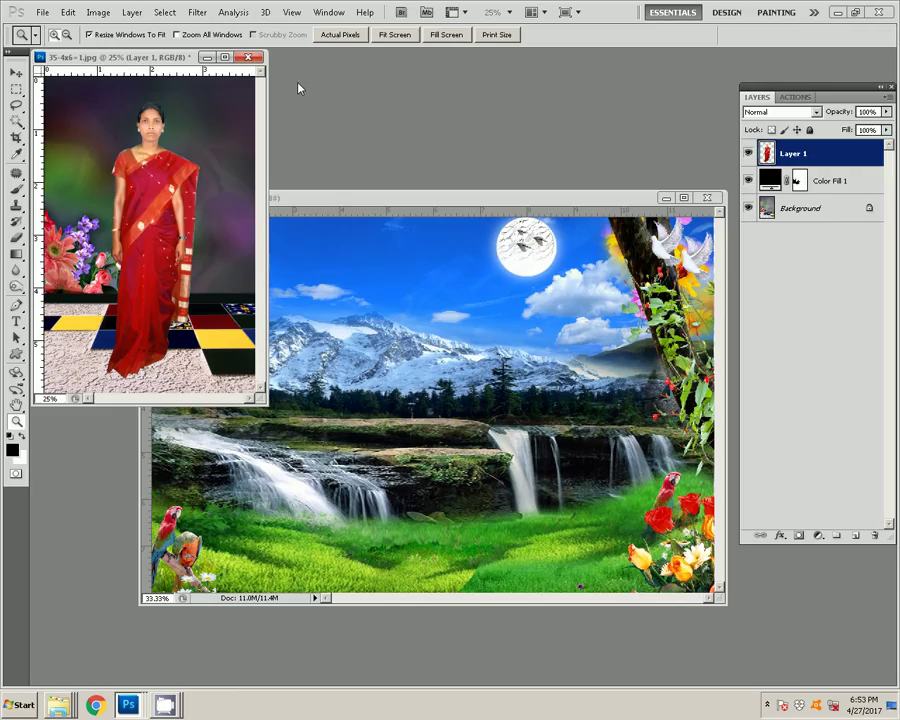
Drag the woman layer into the waterfall scene, place her at left and shrink slightly.
key("v")
left_click_drag(143, 183, 493, 291)
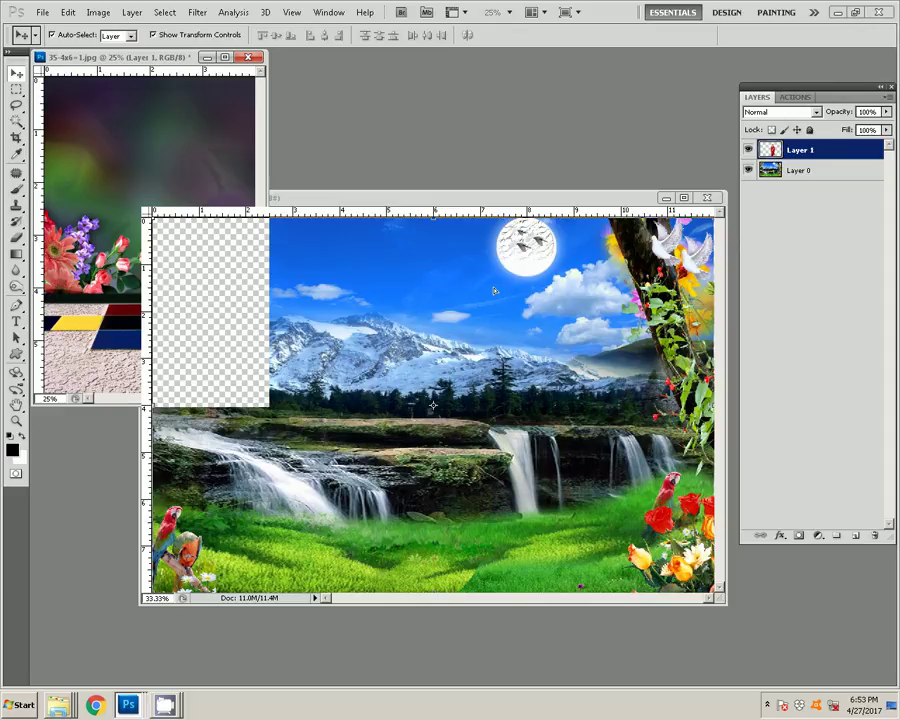
left_click_drag(493, 291, 314, 277)
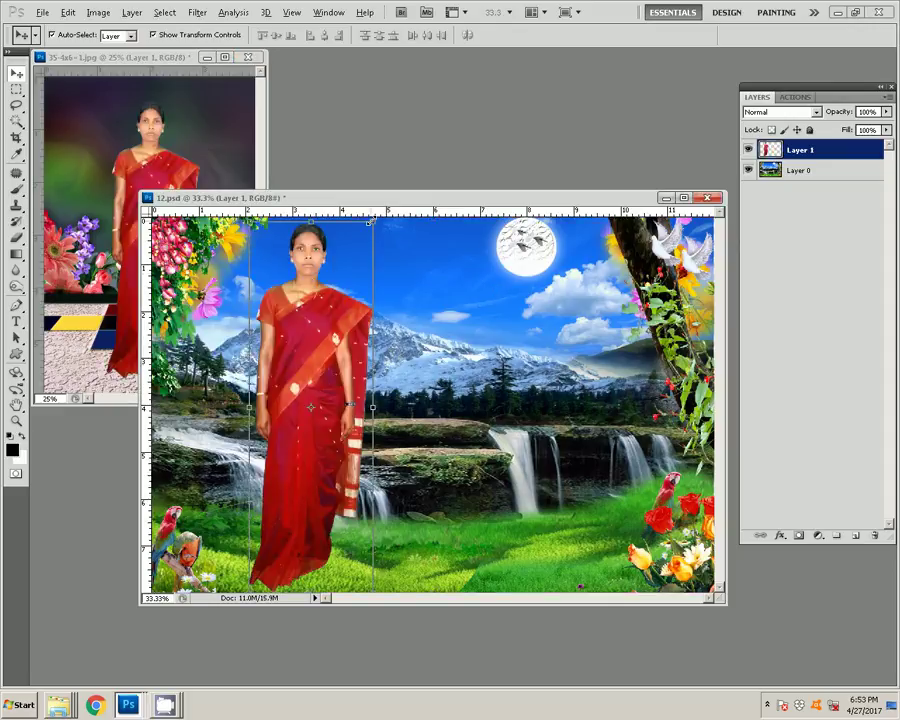
left_click_drag(370, 221, 371, 228)
key("Return")
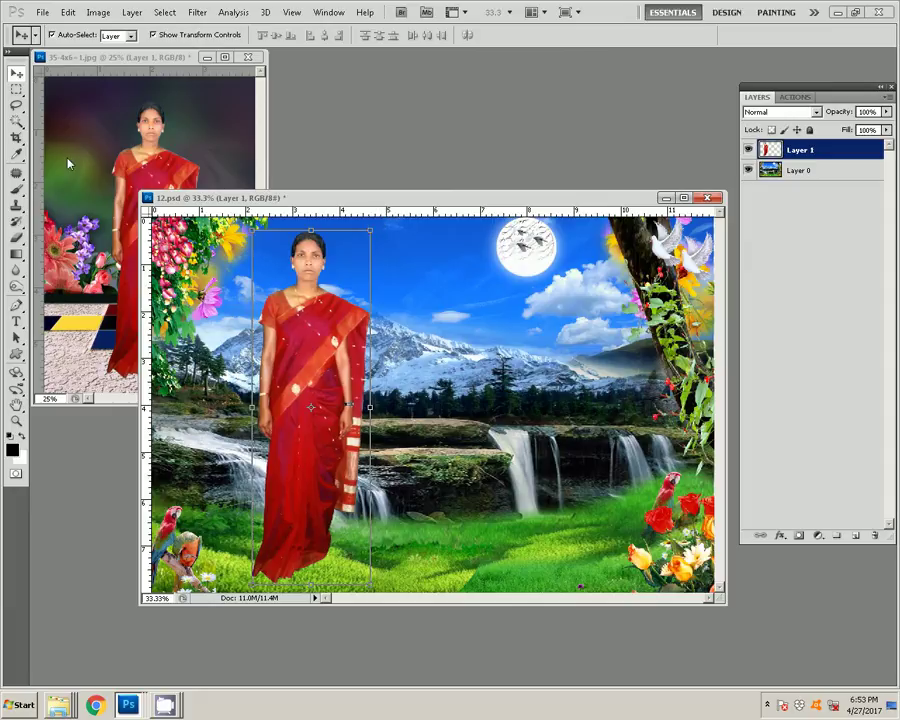
Copy the woman's head and shoulders to a new layer and move it beside the moon.
key("m")
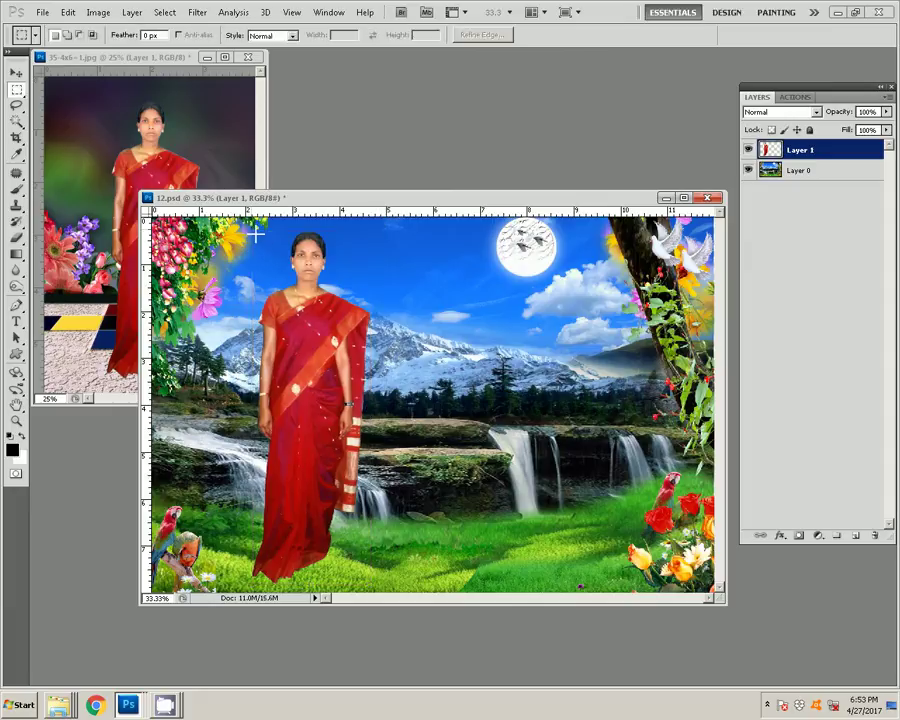
left_click_drag(250, 228, 384, 354)
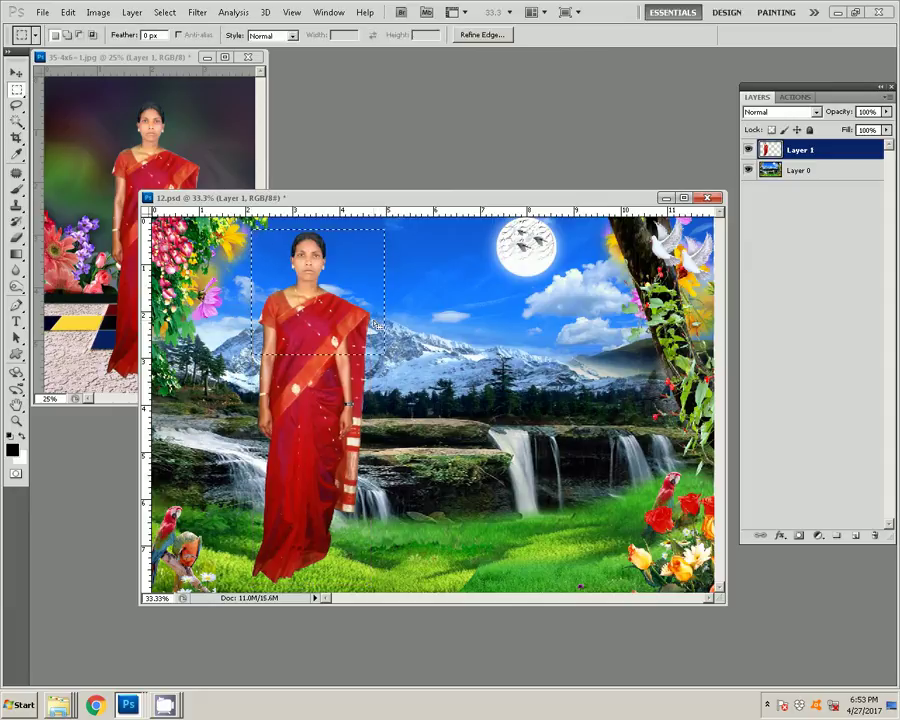
key("ctrl+j")
key("v")
mouse_move(302, 263)
left_mouse_down()
mouse_move(578, 325)
mouse_move(560, 305)
left_mouse_up()
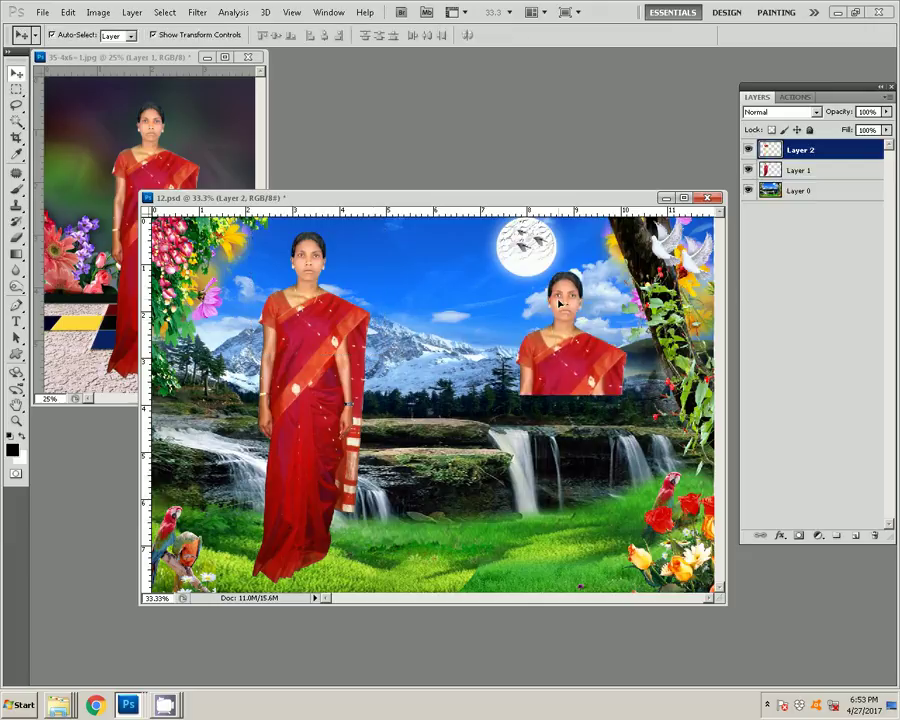
key("ctrl+t")
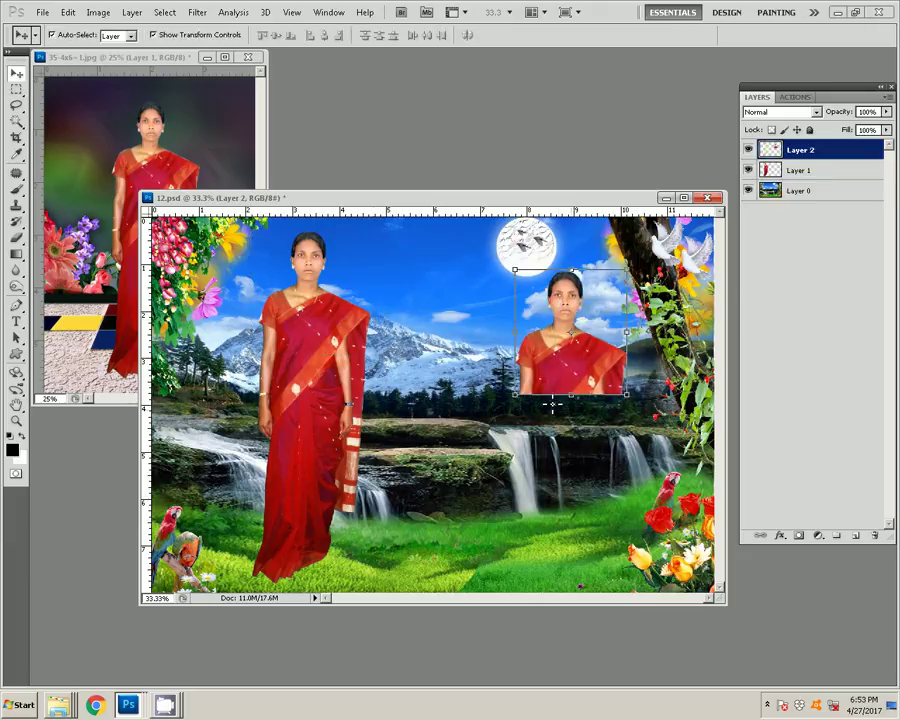
key("Return")
Set up the Eraser with a fully soft 40 px brush.
key("e")
right_click(552, 404)
mouse_move(563, 453)
left_mouse_down()
mouse_move(522, 458)
mouse_move(556, 455)
left_mouse_up()
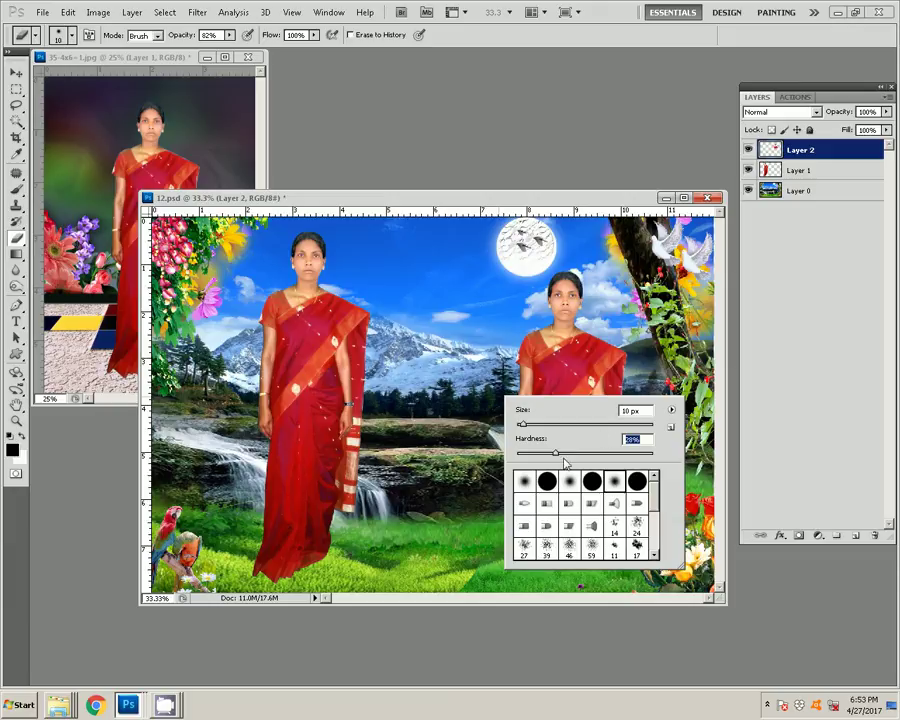
left_click_drag(522, 424, 543, 424)
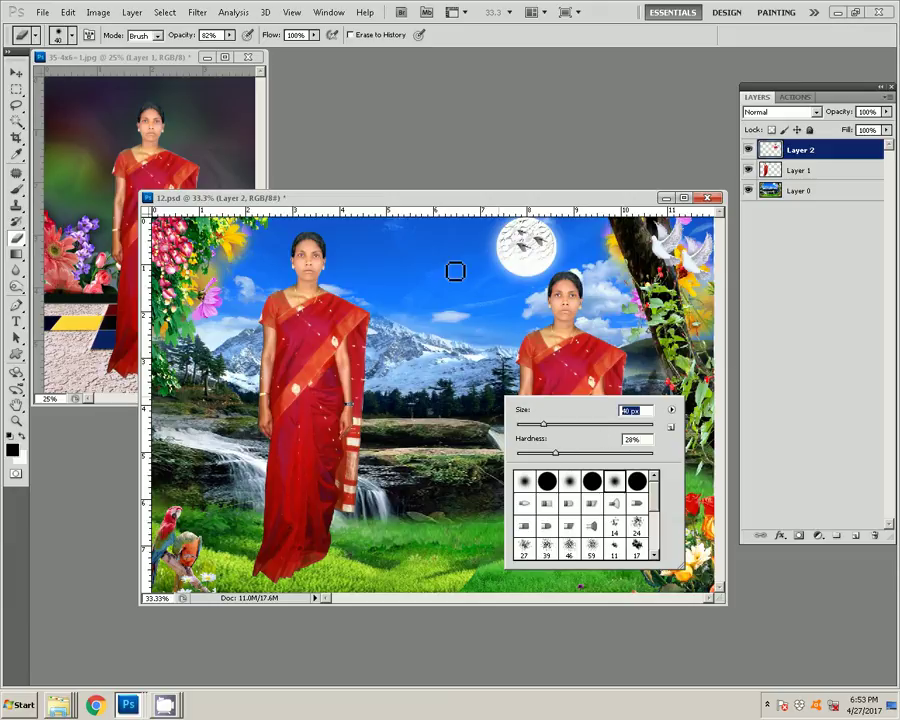
key("Return")
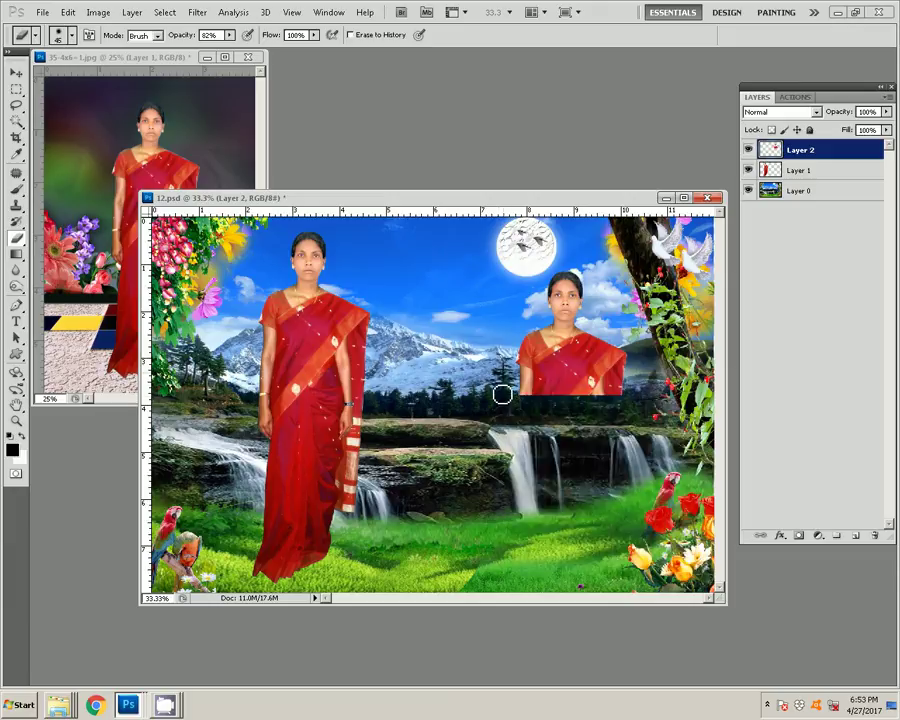
Erase along the bust's lower edge with a 250 px soft brush to fade it into the mountains.
key("bracketright")
key("bracketright")
key("bracketright")
left_click(515, 372)
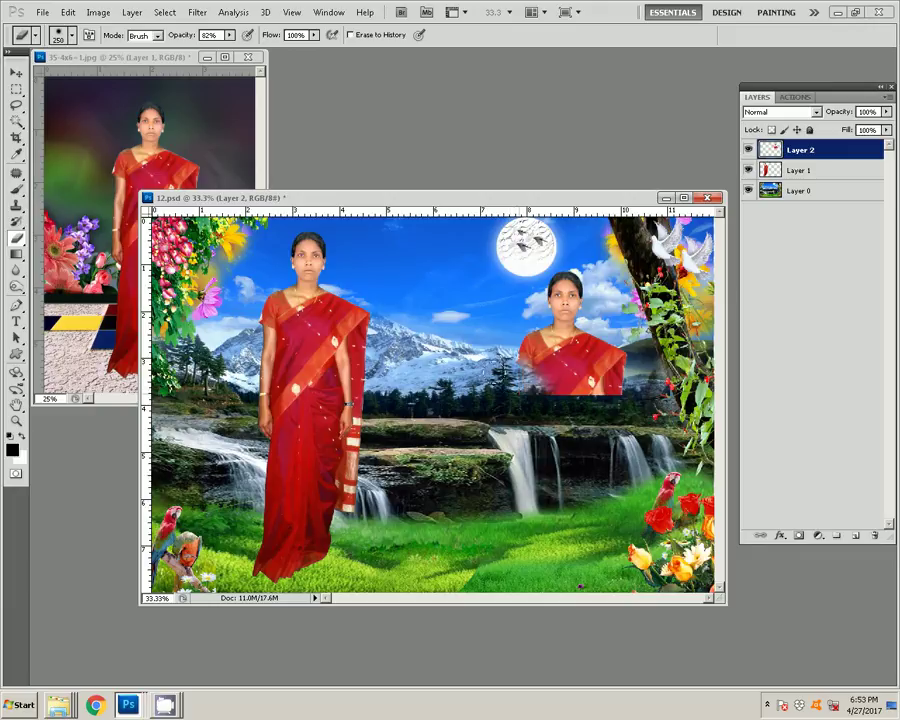
left_click_drag(520, 385, 625, 385)
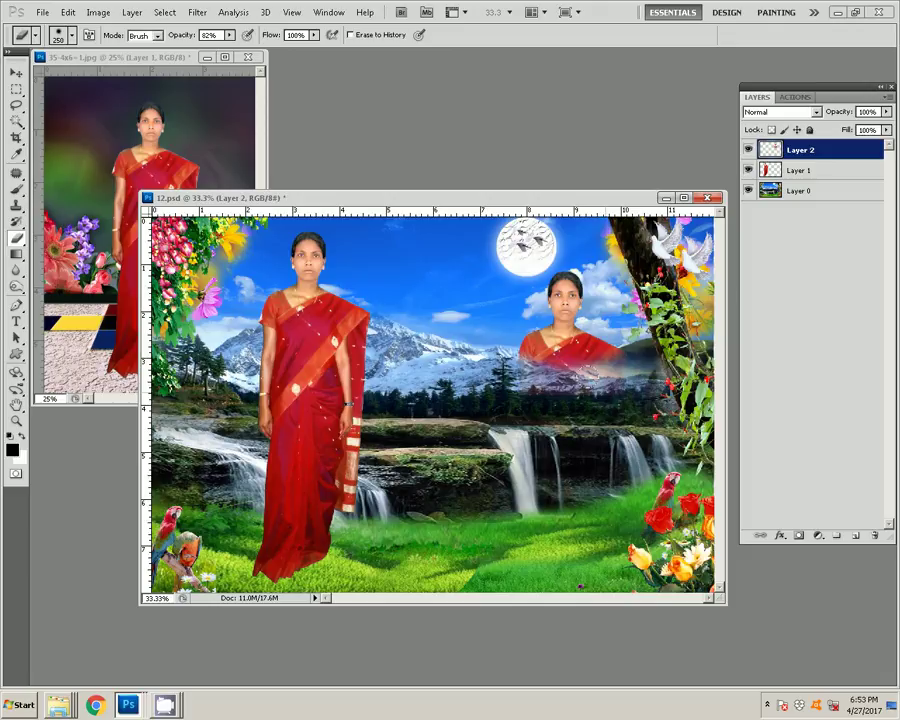
Nudge the faded bust layer slightly upward.
key("v")
left_click_drag(571, 302, 573, 288)
left_click(576, 291)
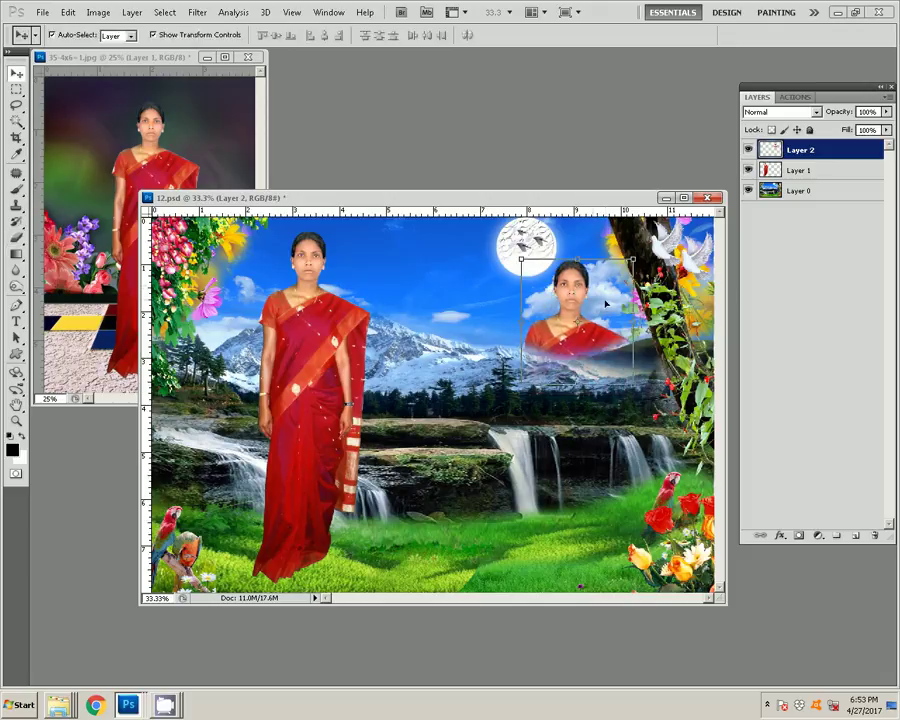
key("u")
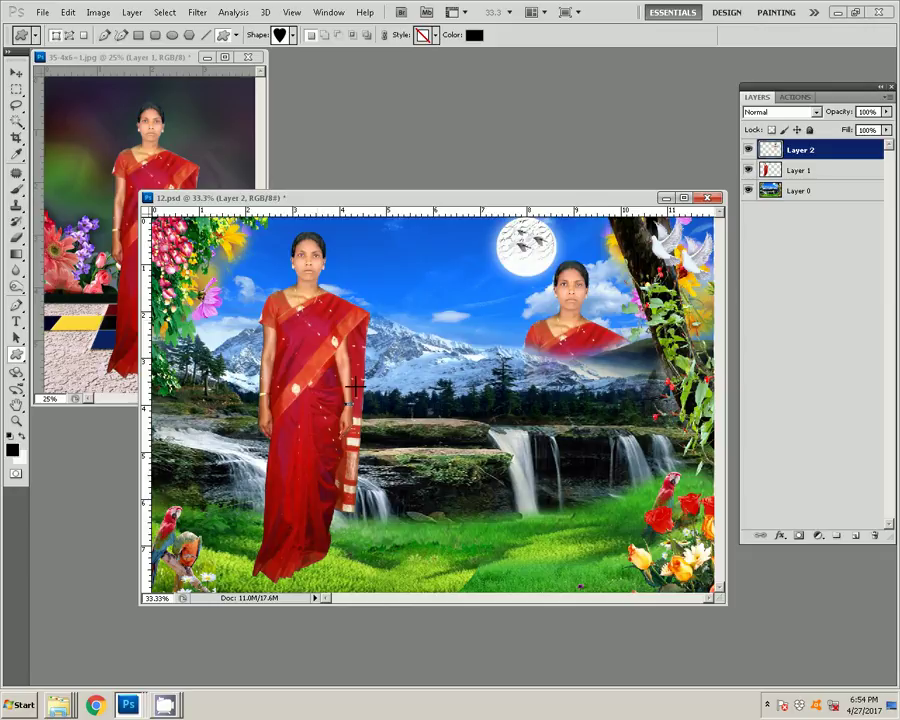
Draw a heart shape over the waterfalls using the yellow-bordered style preset.
left_click(420, 36)
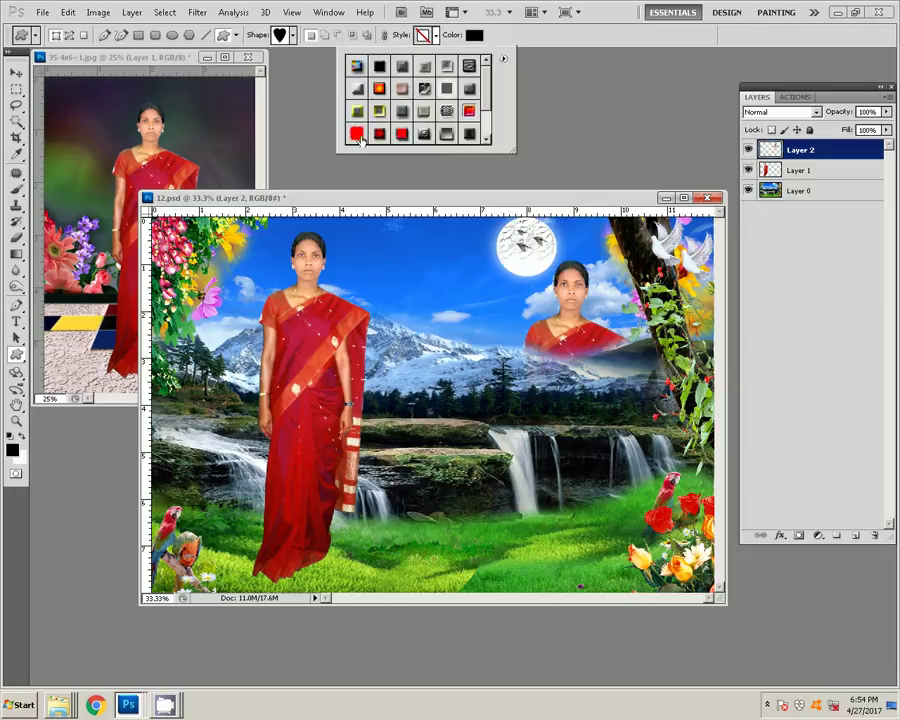
left_click(379, 112)
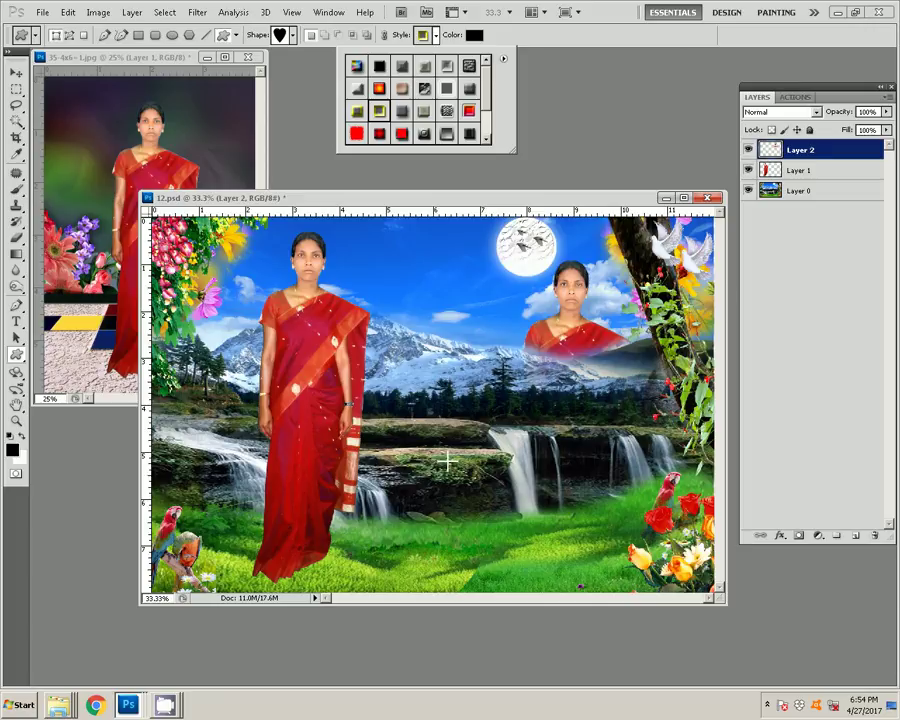
left_click_drag(416, 394, 531, 552)
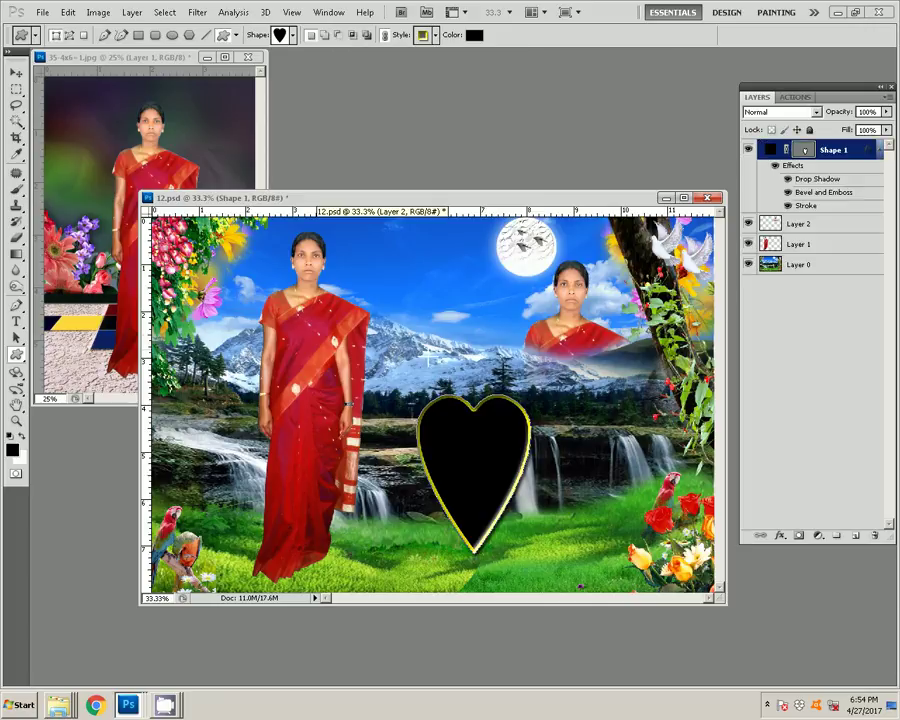
Minimize the 35-4x6 single-figure window and shift the scene window left.
key("v")
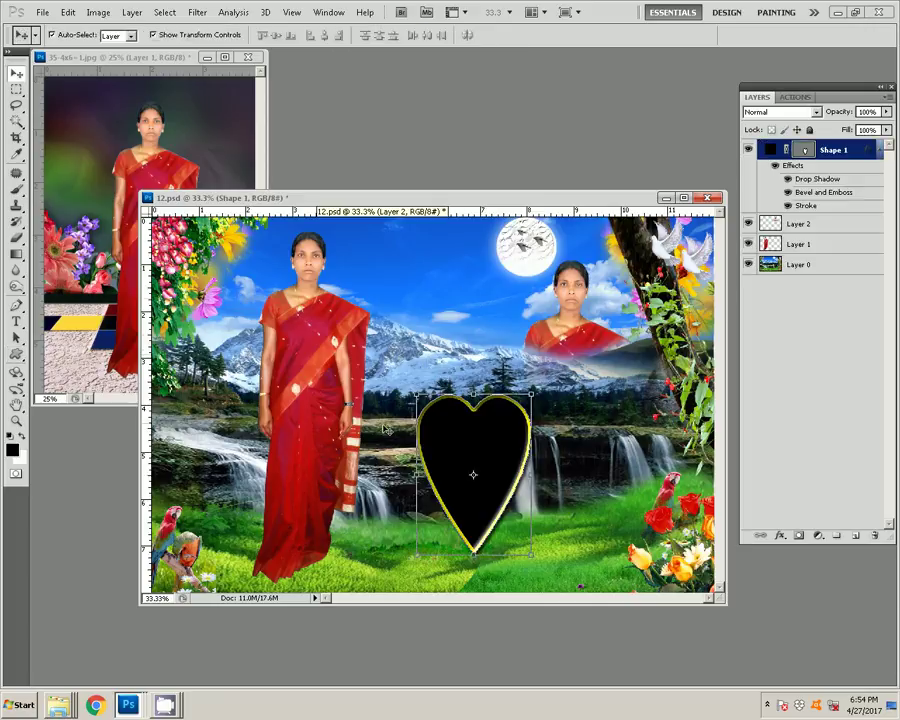
left_click(207, 60)
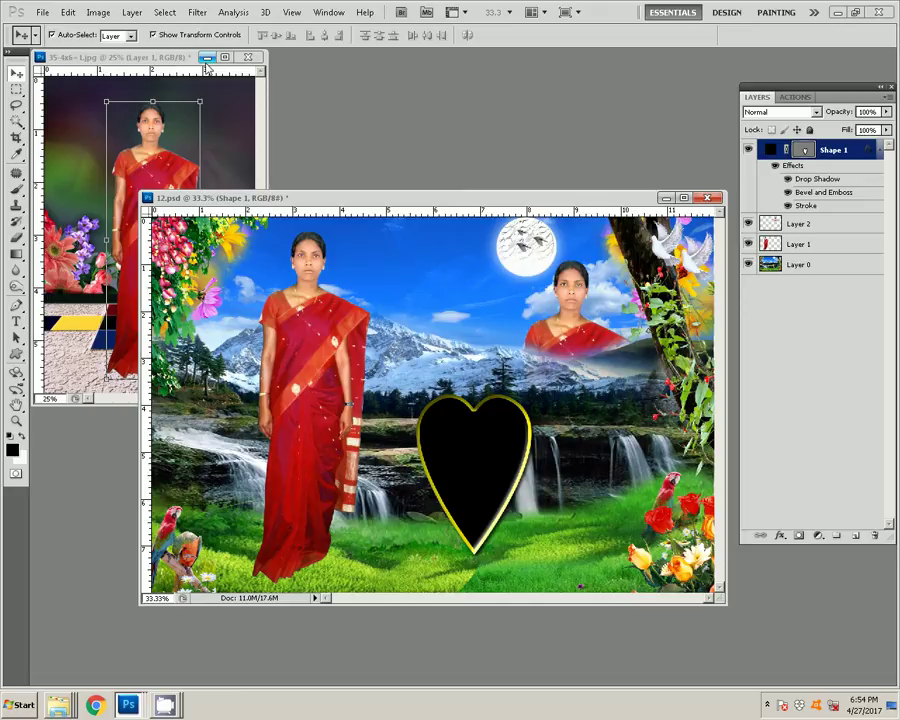
left_click(207, 58)
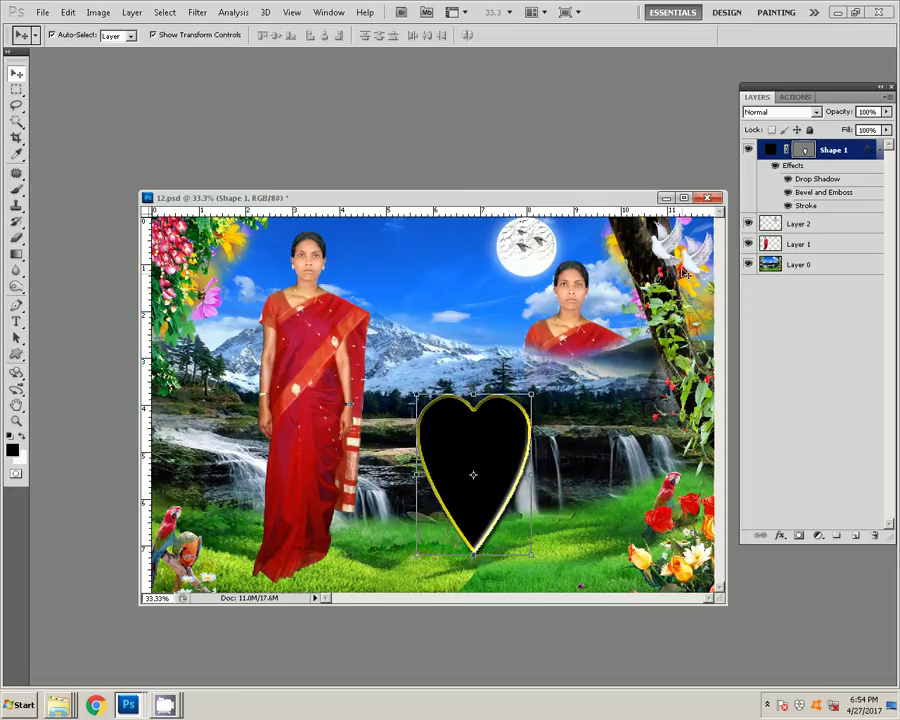
left_click_drag(300, 197, 248, 189)
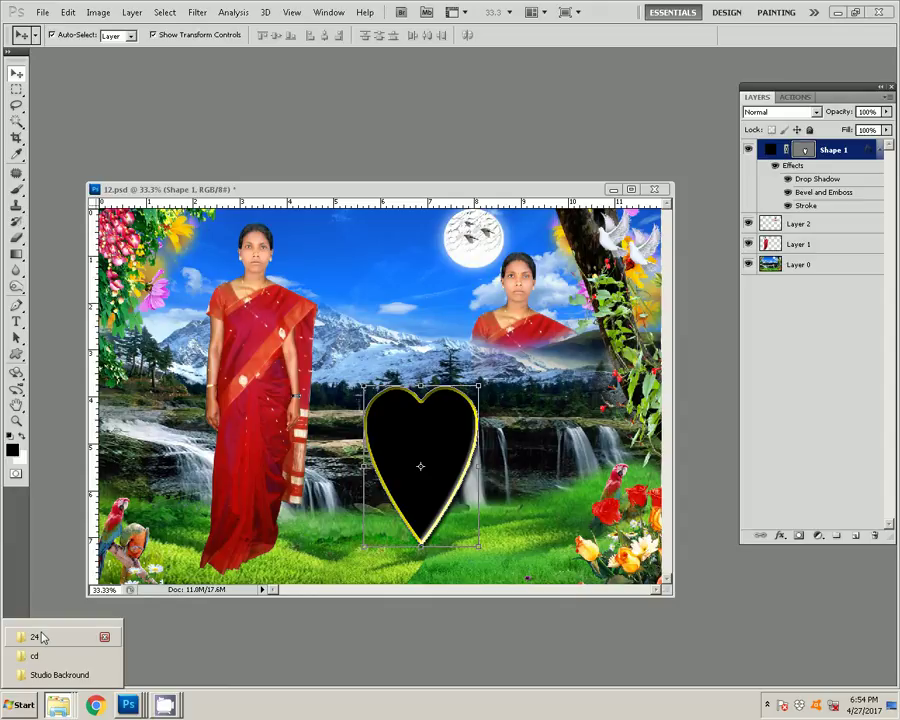
Open the 24 picture folder from the taskbar and pick the 32-4x6=3 photo.
left_click(43, 637)
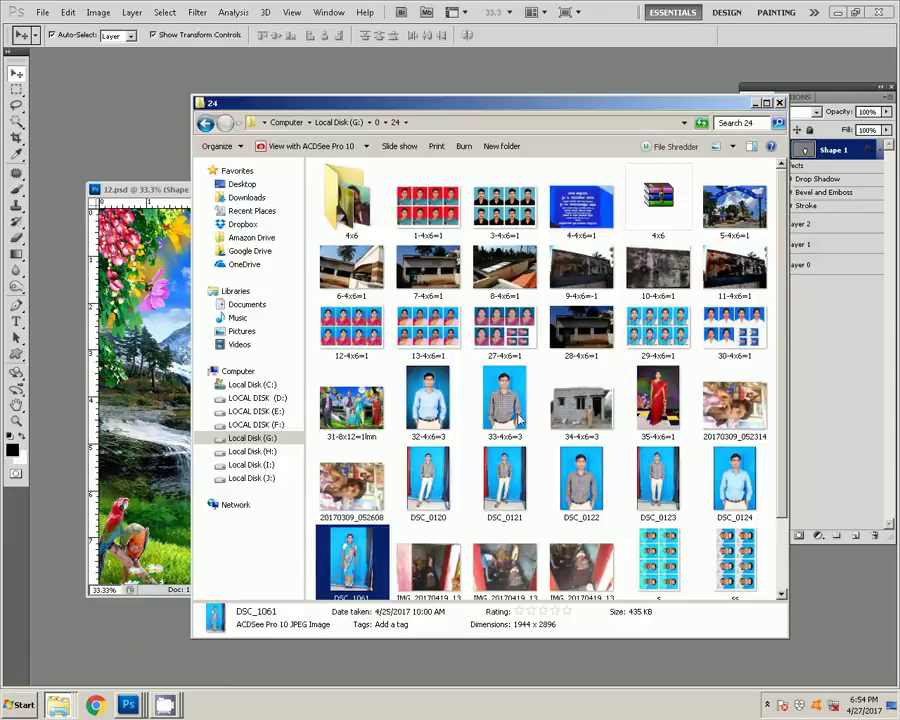
left_click(430, 431)
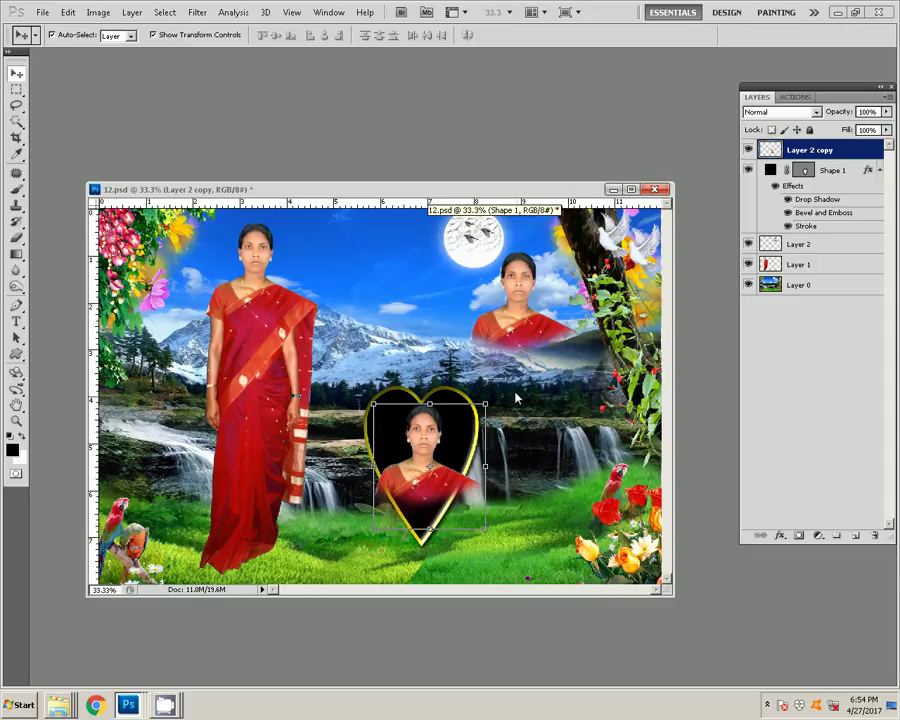
Merge all layers and resize the scene to 6 × 4 inches at 300 pixels/inch.
key("ctrl+shift+e")
key("e")
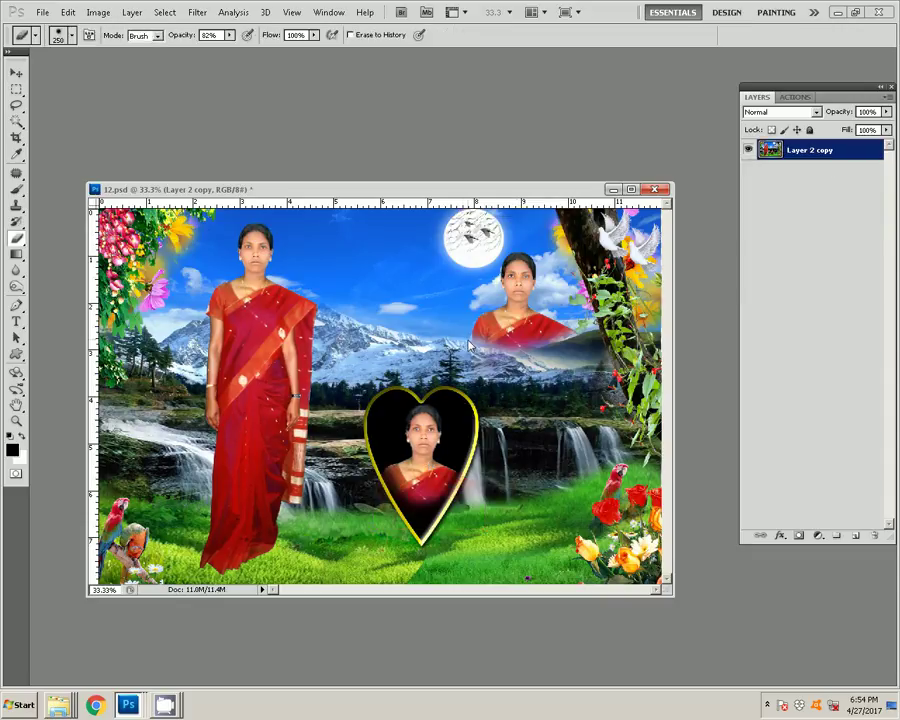
key("ctrl+alt+i")
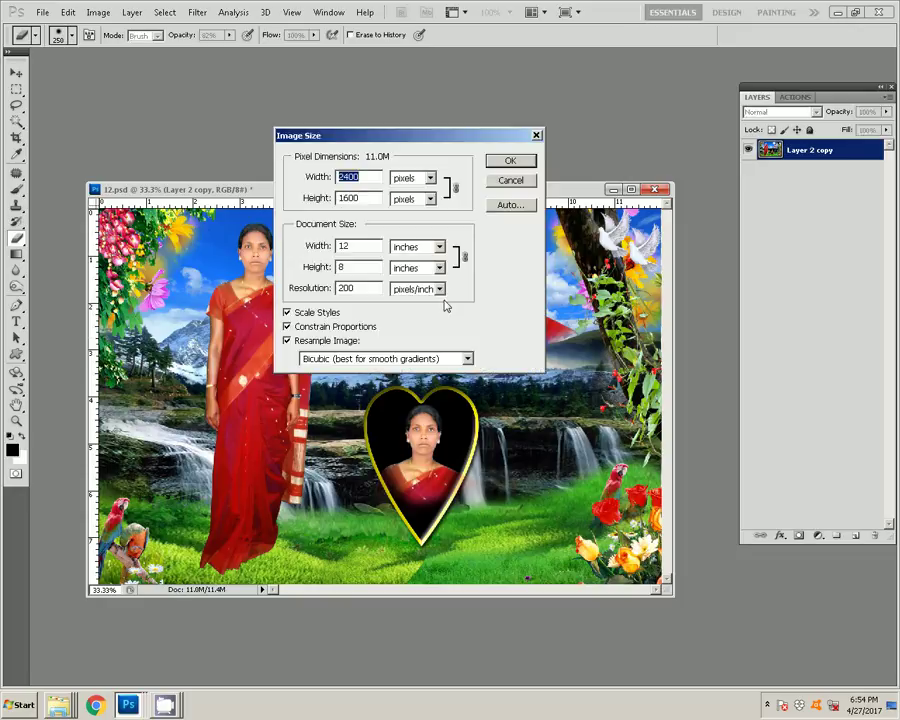
key("Tab")
key("Tab")
type("6")
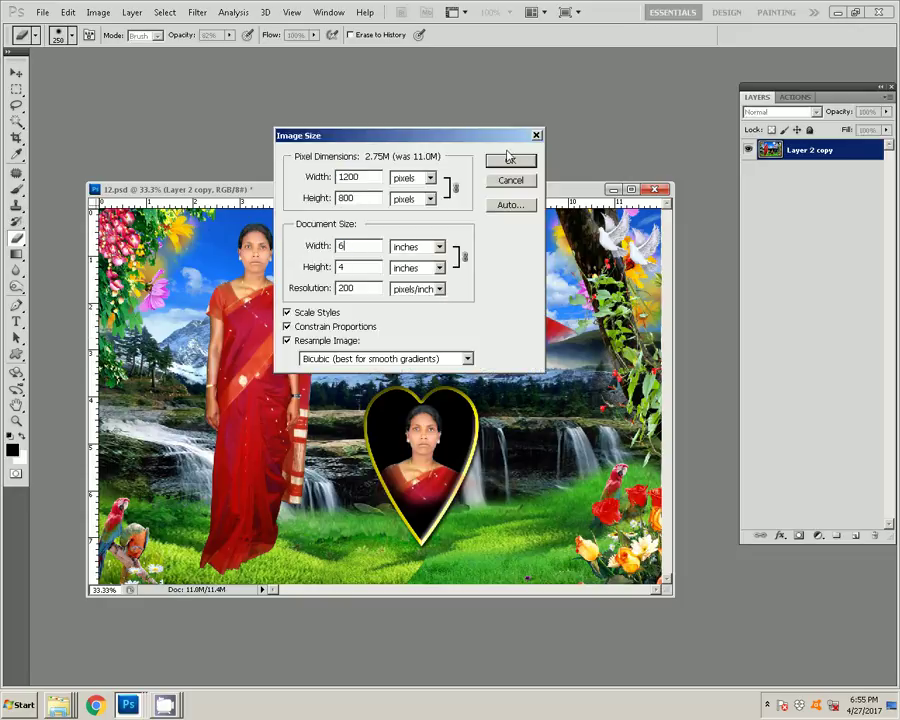
left_click_drag(337, 288, 345, 288)
type("3")
key("Return")
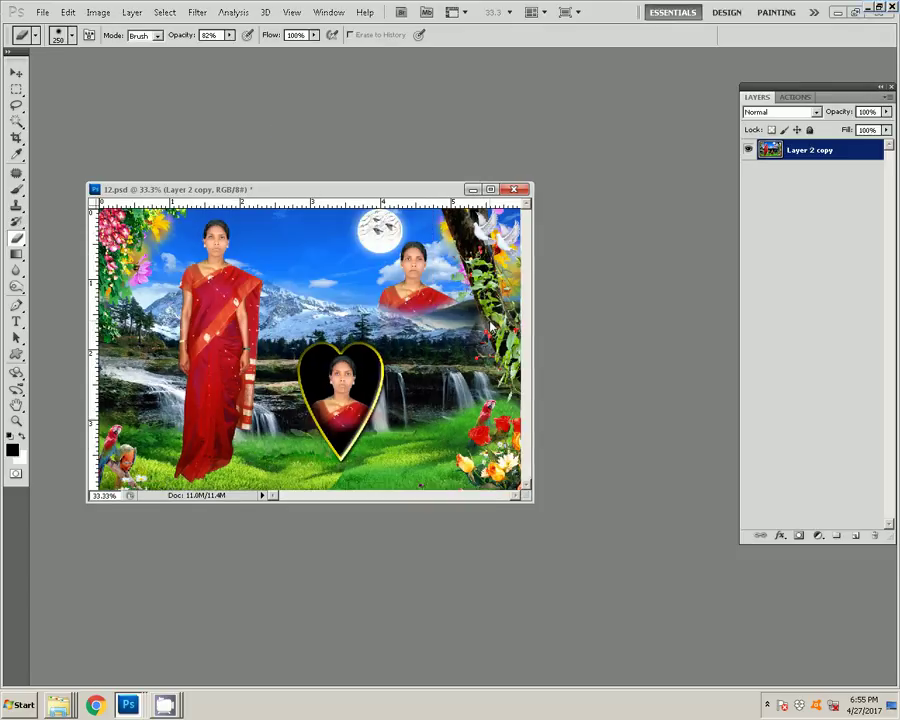
key("ctrl+shift+s")
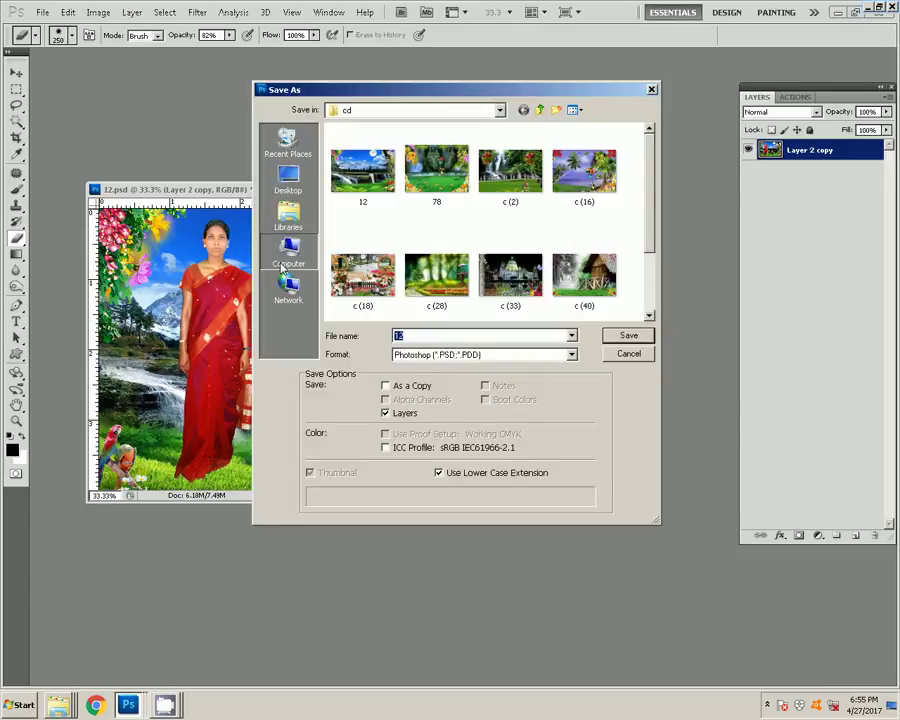
In Save As, navigate to drive G:, folder 0, then folder 24.
left_click(283, 262)
left_click(364, 180)
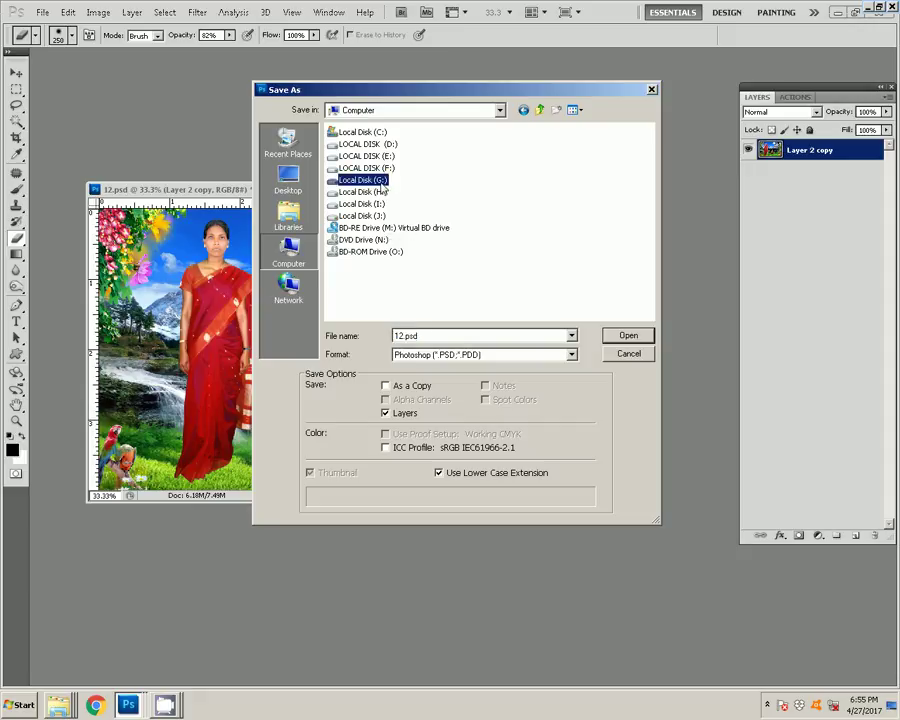
left_click(514, 228)
left_click(398, 182)
left_click(590, 300)
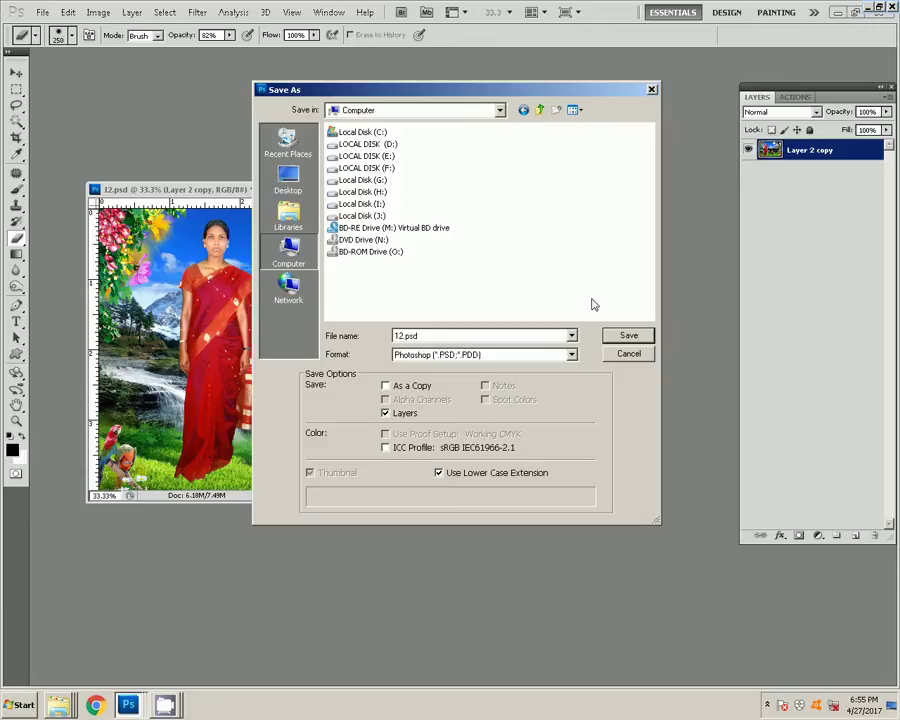
left_click(365, 180)
left_click(627, 335)
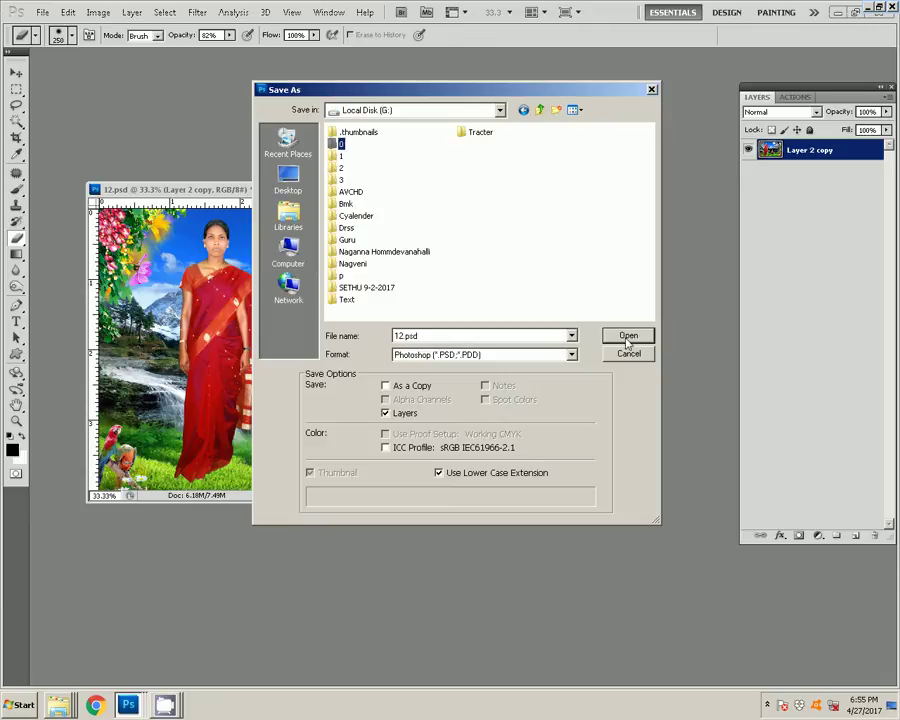
left_click(627, 337)
left_click(627, 337)
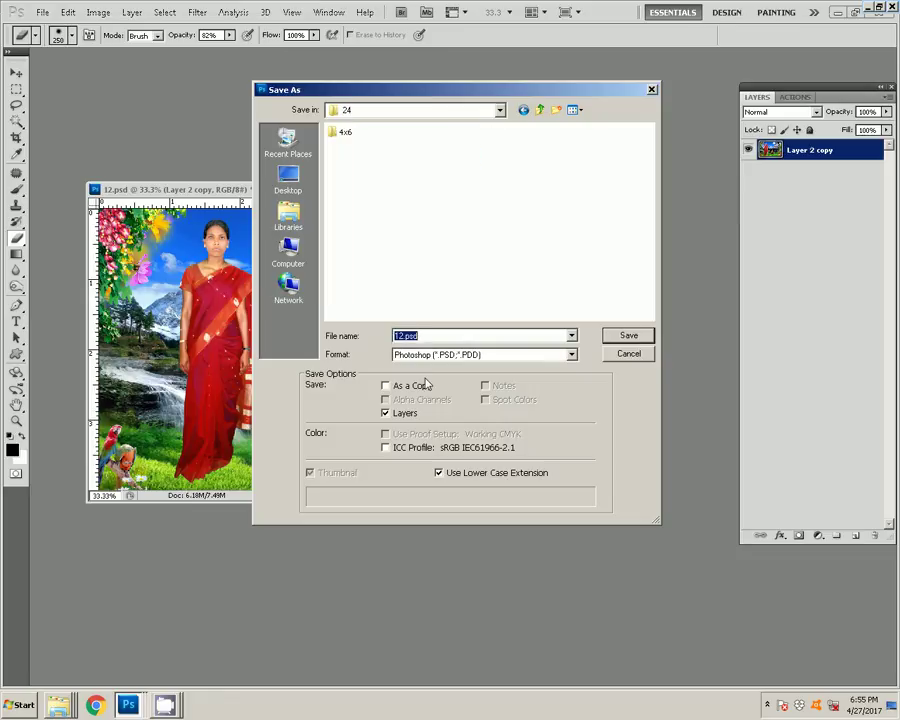
Save the scene as JPEG named 36-4x6=1.
left_click(450, 354)
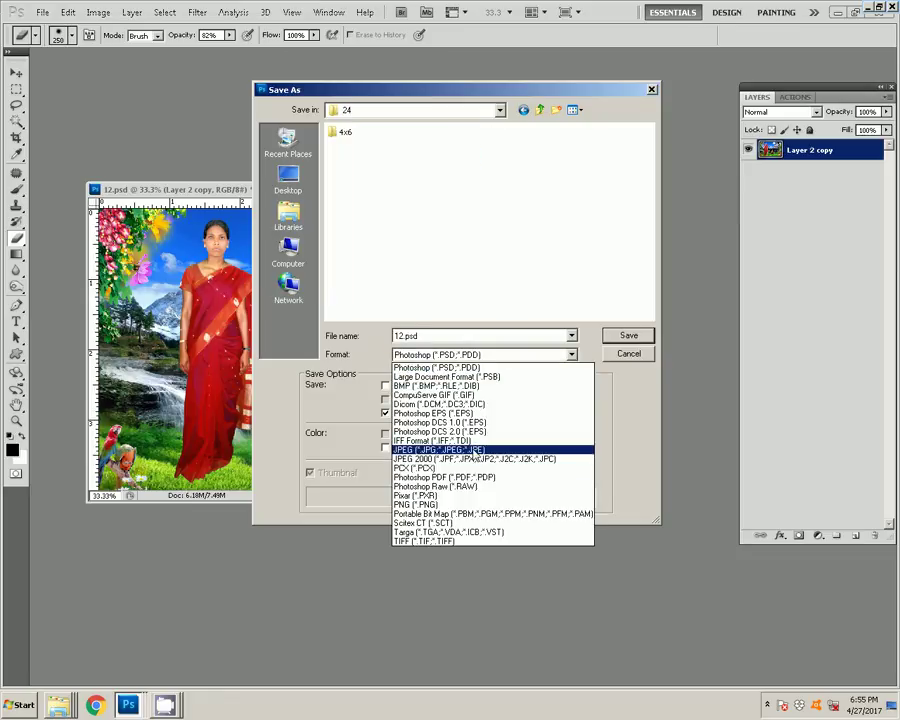
left_click(440, 449)
double_click(430, 338)
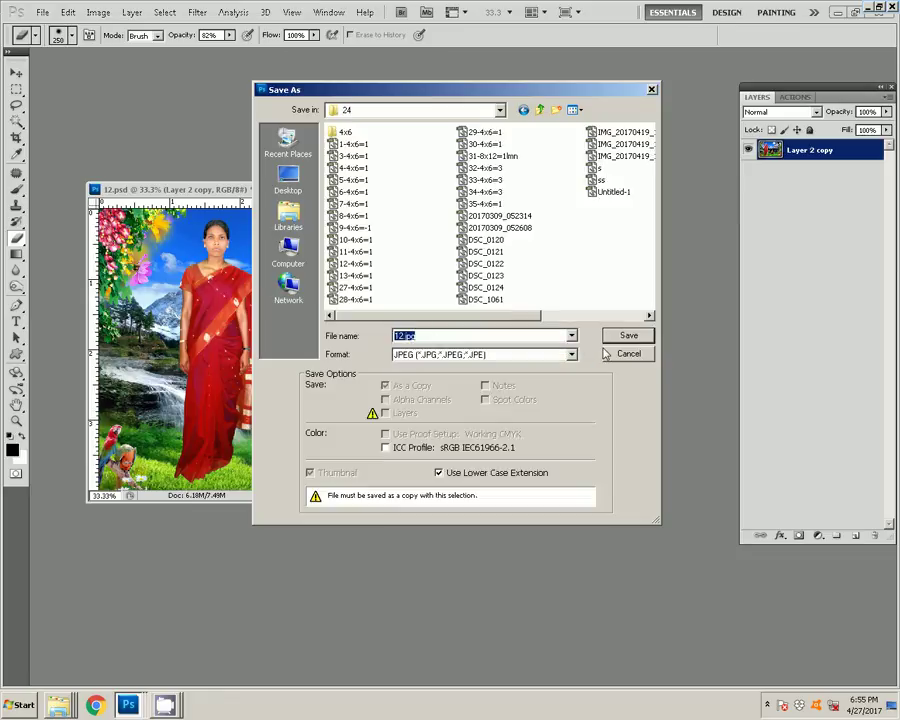
type("36")
type("-4x6")
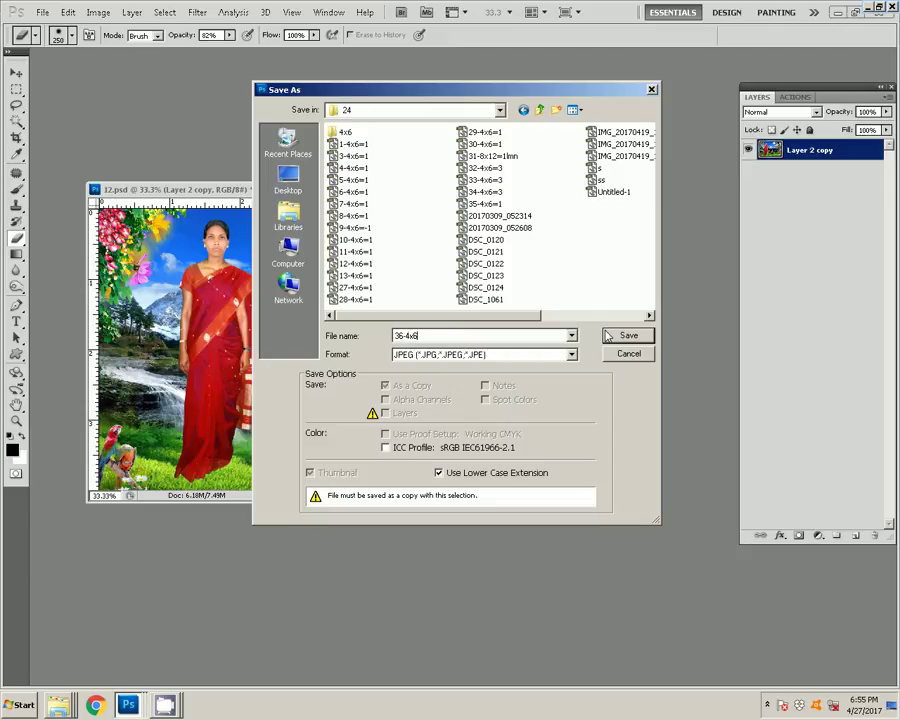
type("=1")
left_click(606, 336)
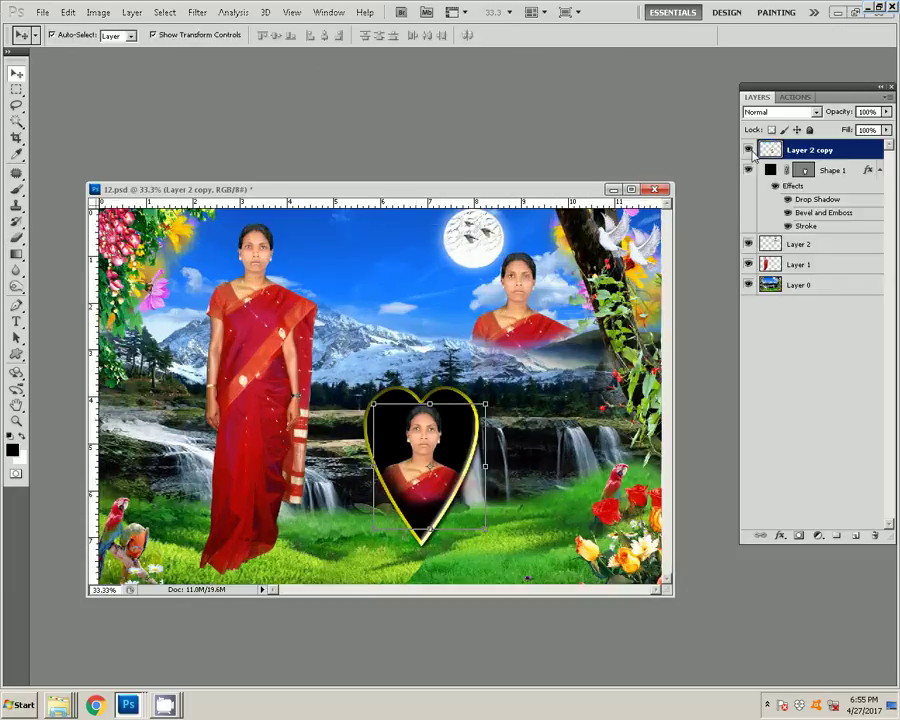
Hide Layer 2 copy and the heart Shape 1, then move the standing woman slightly left.
left_click(748, 149)
left_click(749, 170)
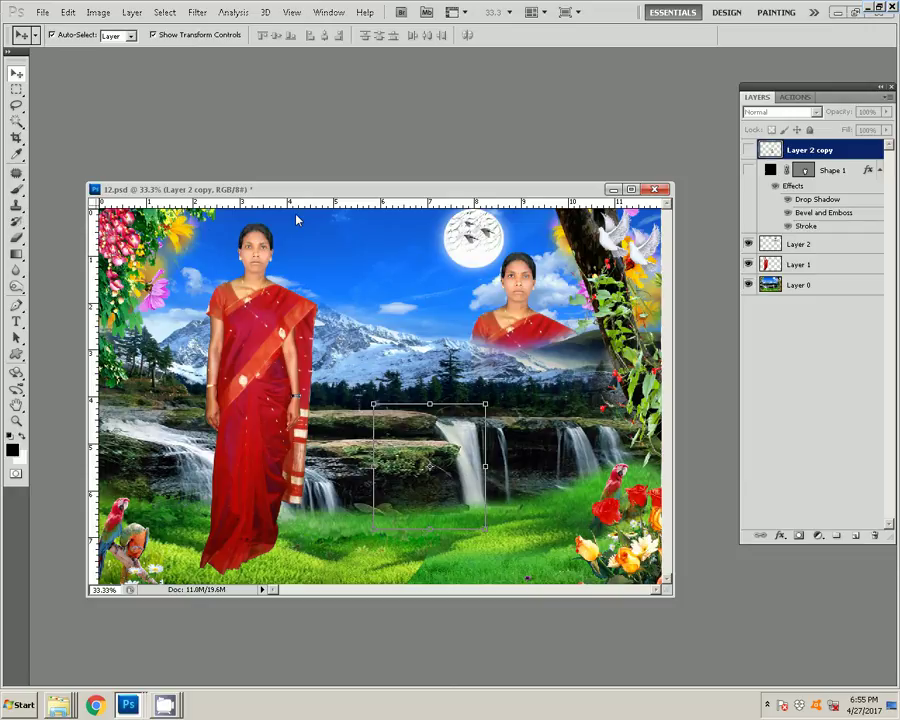
left_click(306, 242)
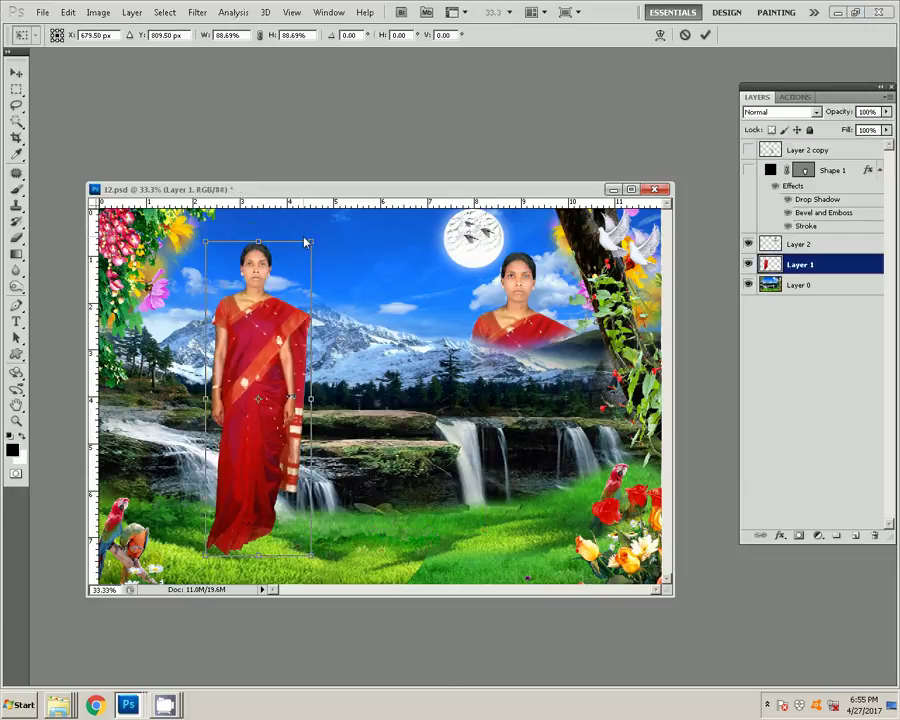
key("Return")
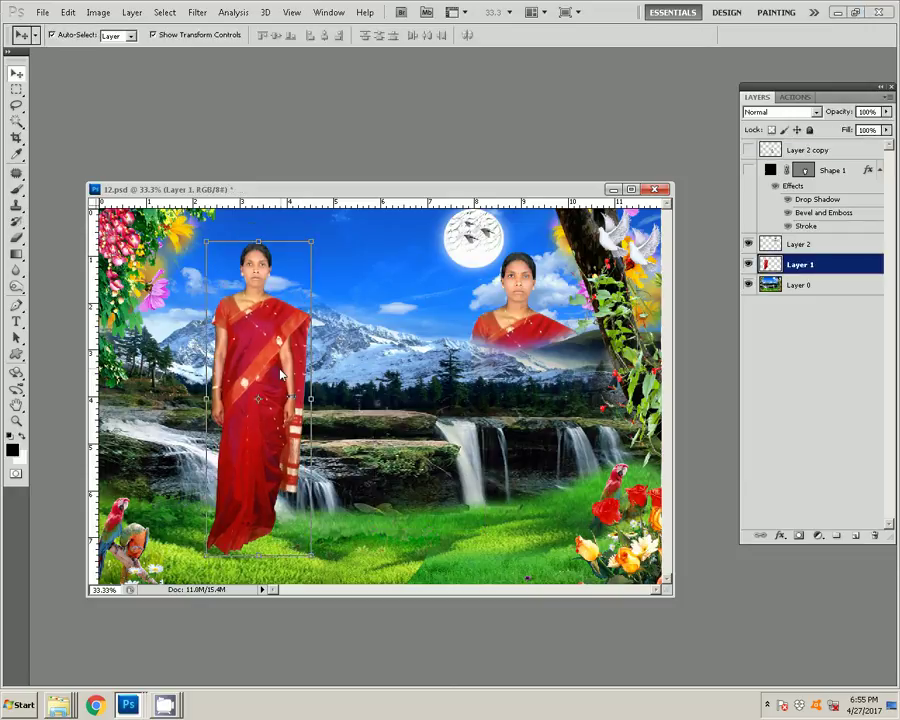
left_click_drag(272, 377, 222, 383)
Crop a 4 × 6 in upright frame around the left woman, then nudge her right.
scroll(222, 383, "down", 1)
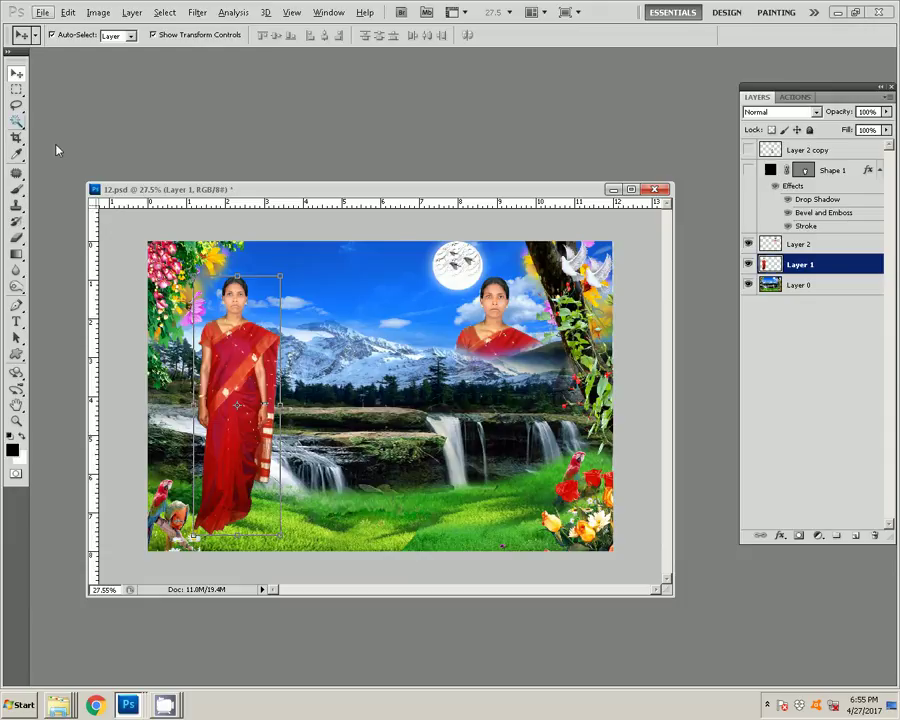
left_click(17, 140)
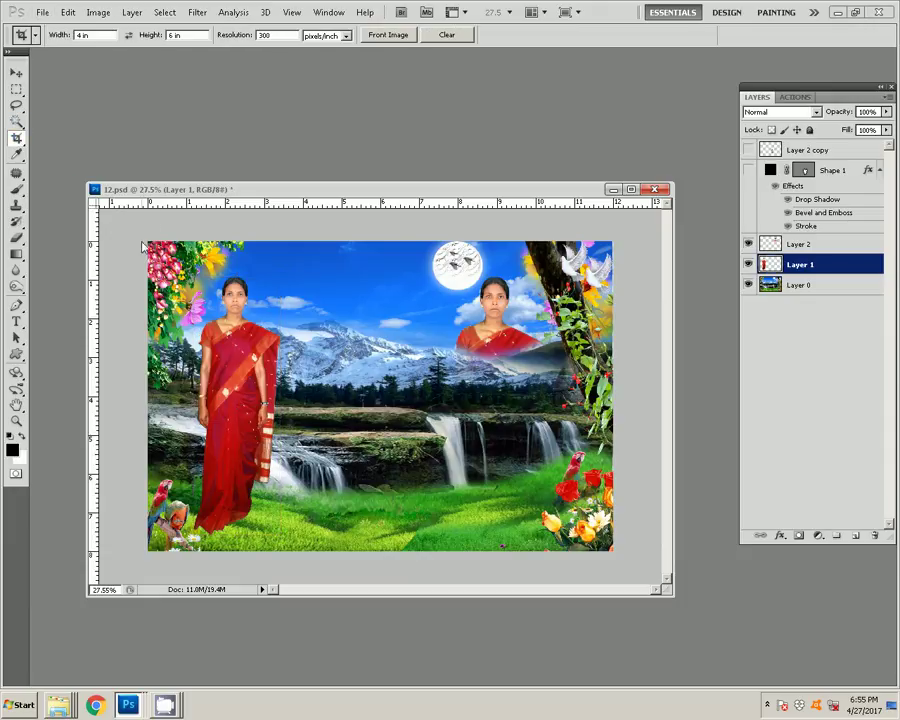
left_click_drag(143, 247, 354, 551)
left_click(701, 36)
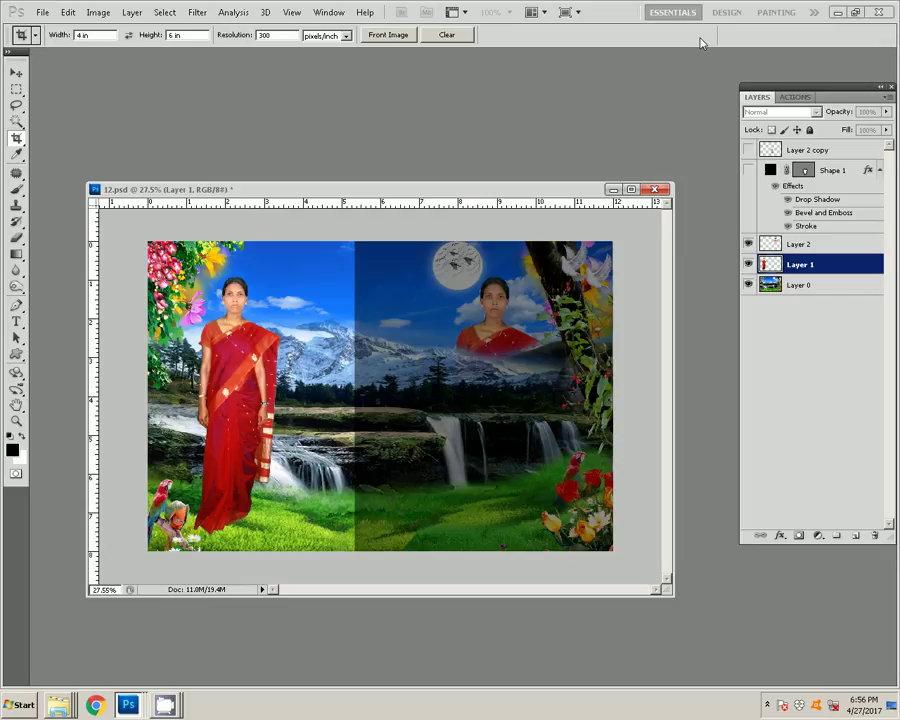
key("v")
left_click_drag(366, 347, 385, 347)
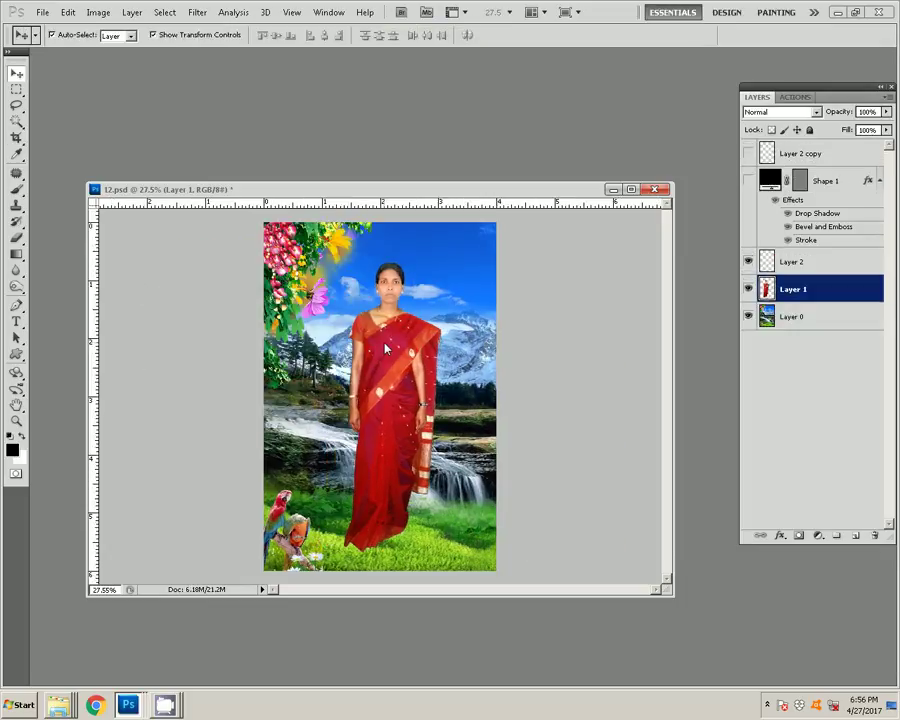
Merge visible layers and point Save As at folder G:\0\24.
left_click(131, 12)
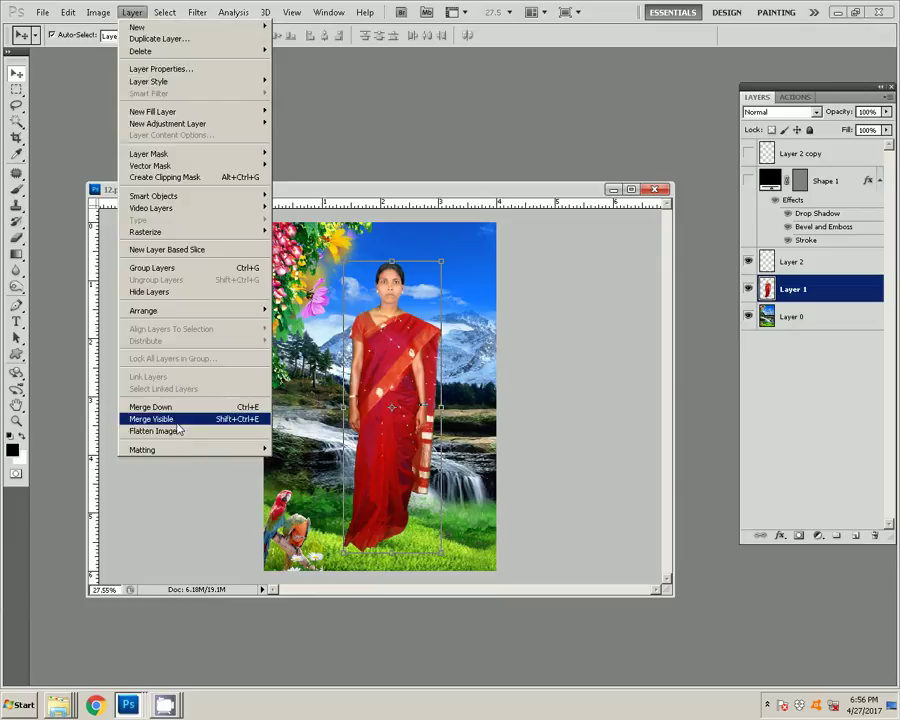
left_click(170, 419)
key("ctrl+shift+s")
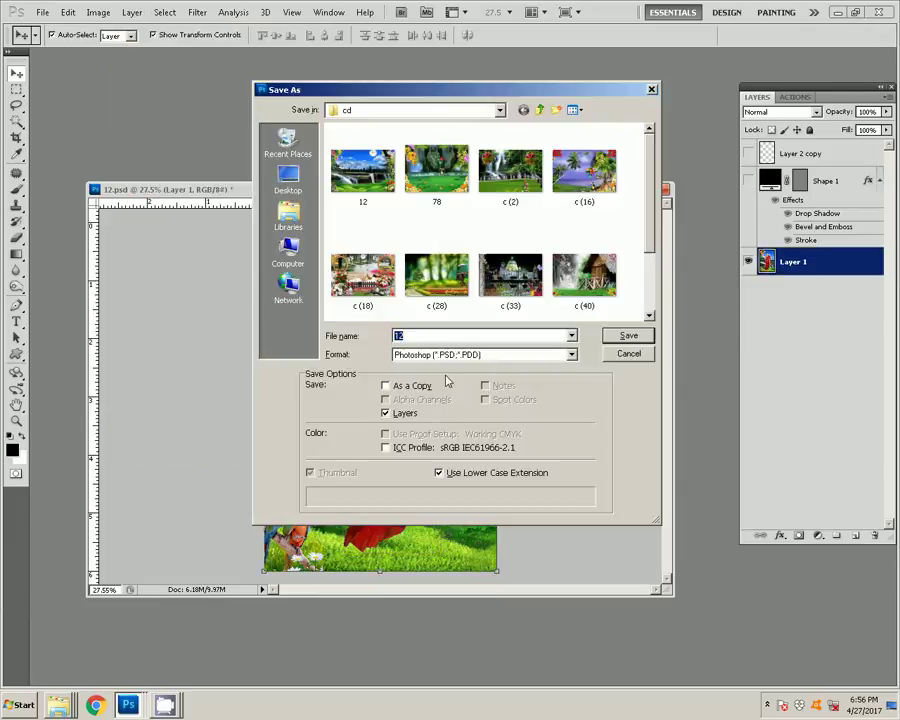
left_click(289, 252)
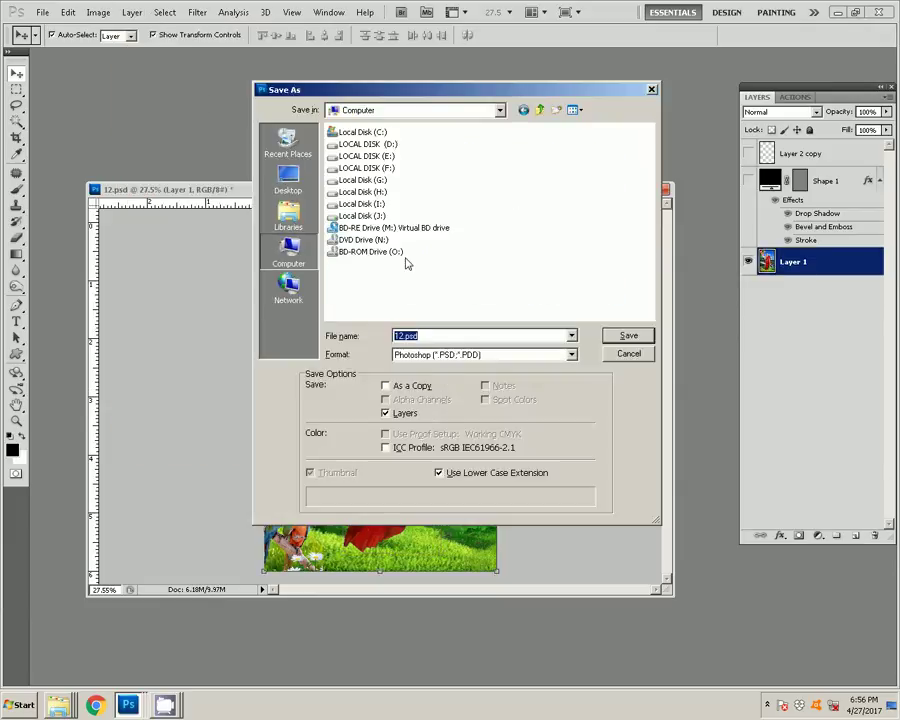
left_click(365, 180)
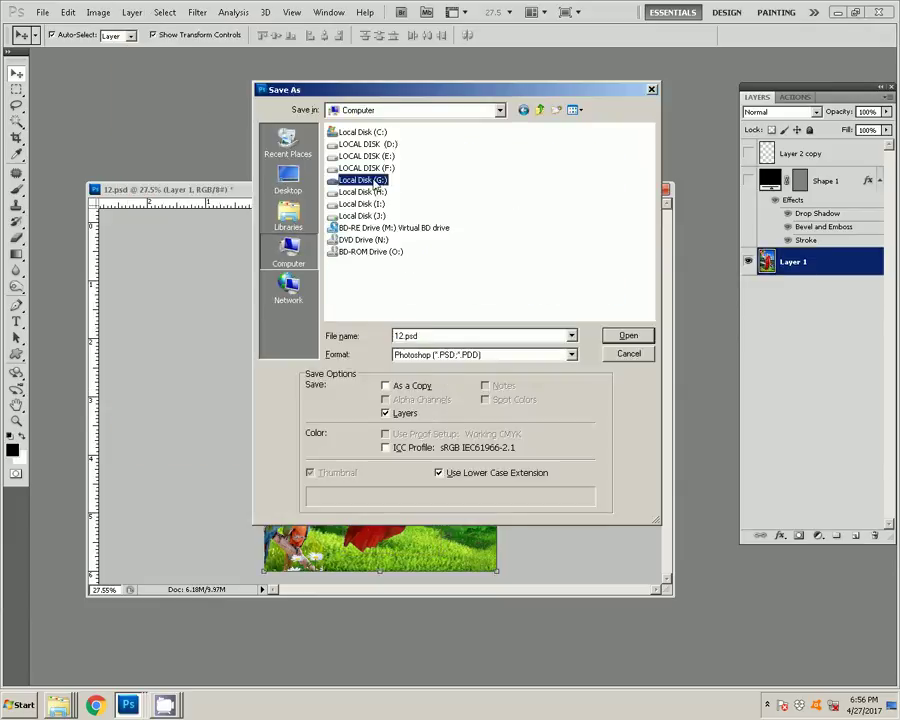
left_click(640, 337)
left_click(342, 143)
left_click(628, 336)
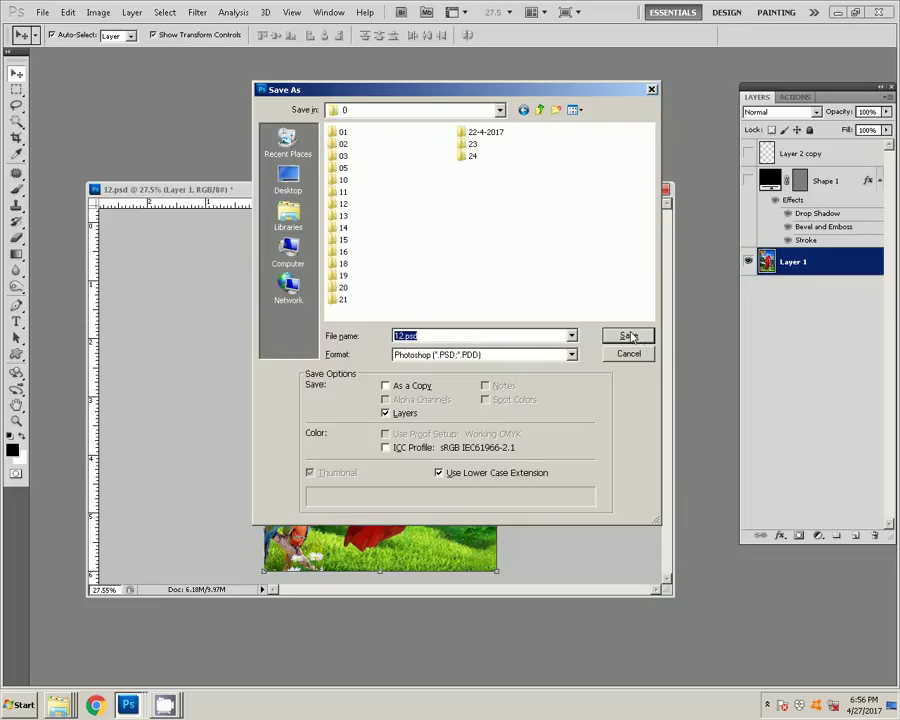
left_click(470, 156)
left_click(628, 334)
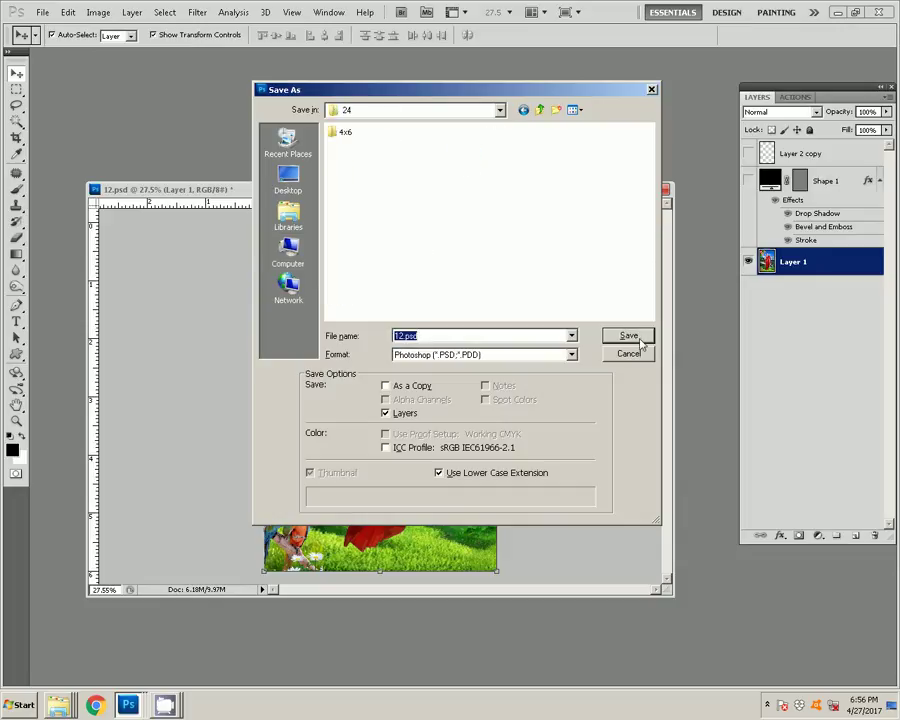
Save the crop as JPEG 37-4x6=1, accepting the JPEG quality settings.
left_click(480, 354)
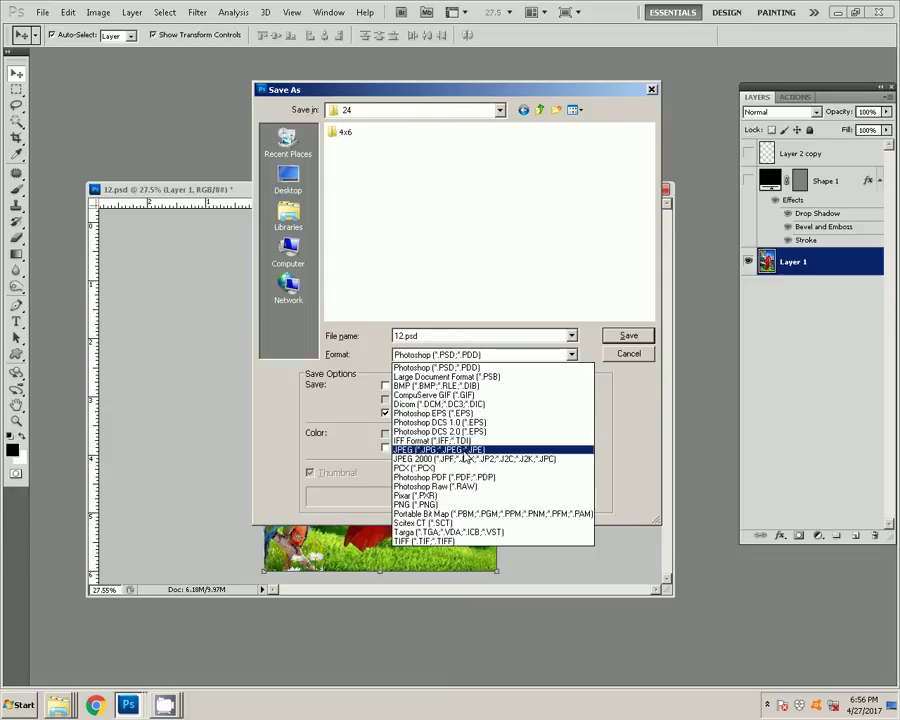
left_click(465, 450)
double_click(421, 336)
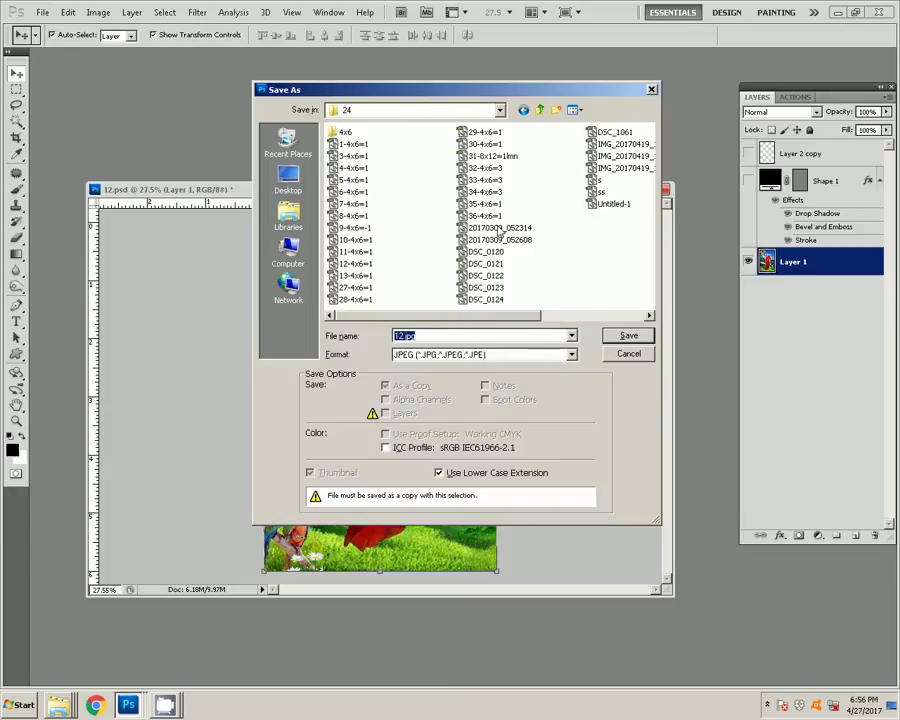
type("37-4")
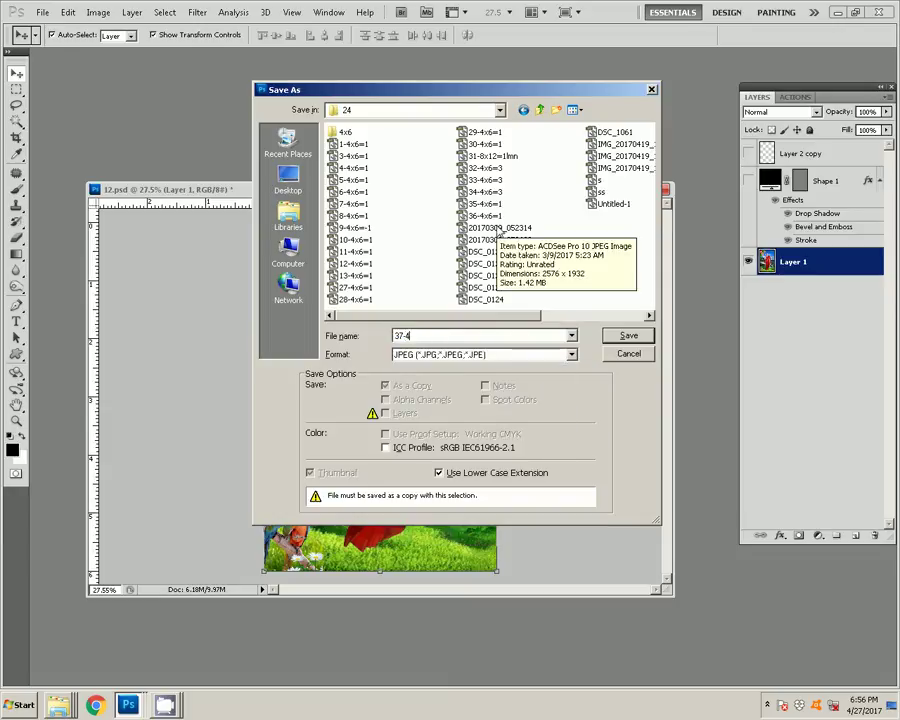
type("x6=1")
key("Return")
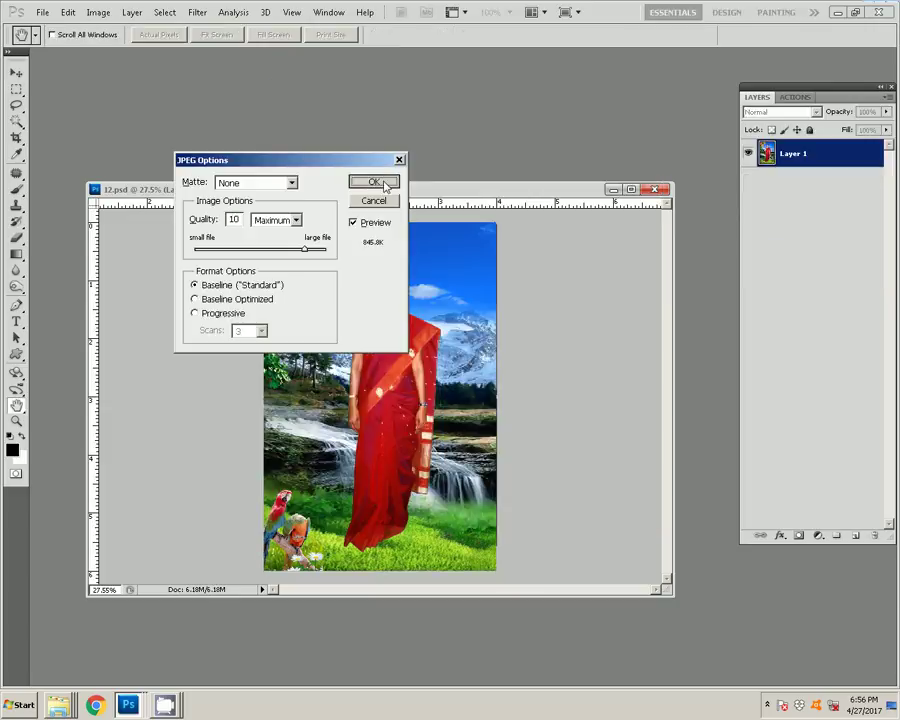
left_click(372, 182)
Close 12.psd without saving changes.
key("ctrl+w")
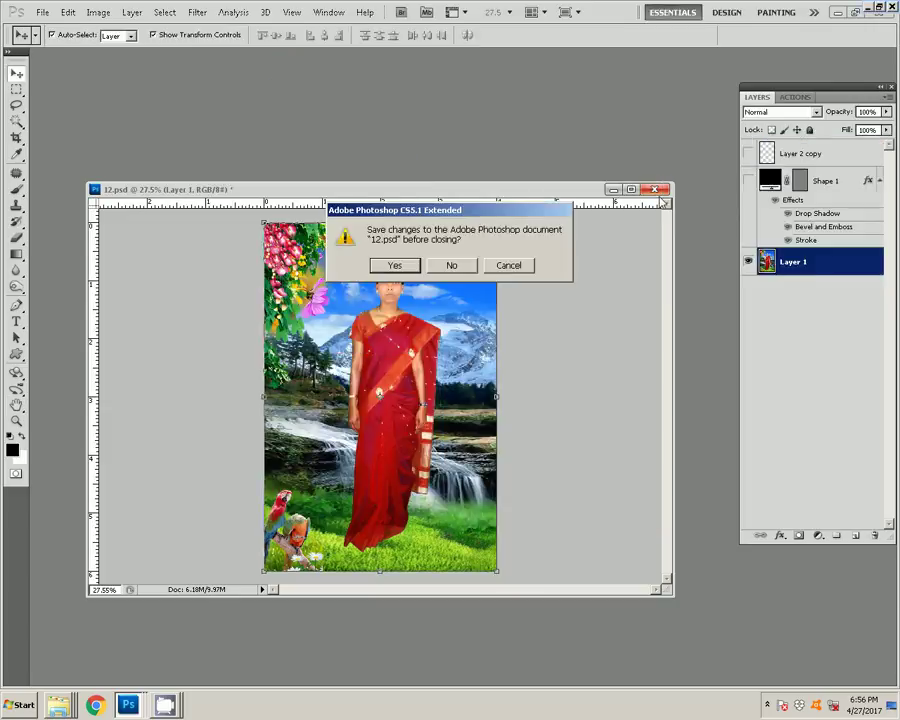
left_click(451, 265)
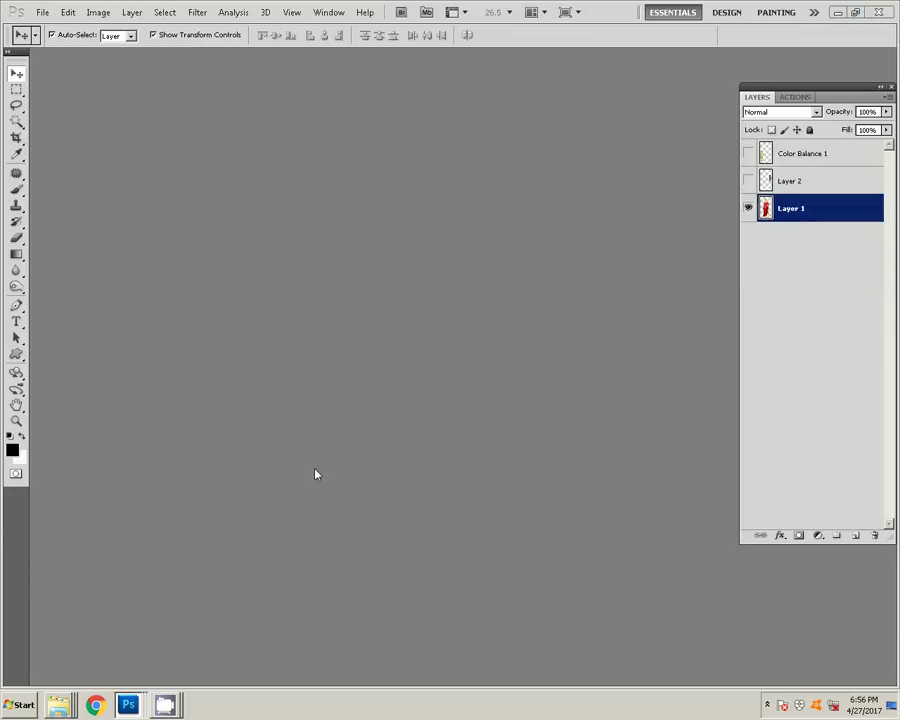
left_click(167, 707)
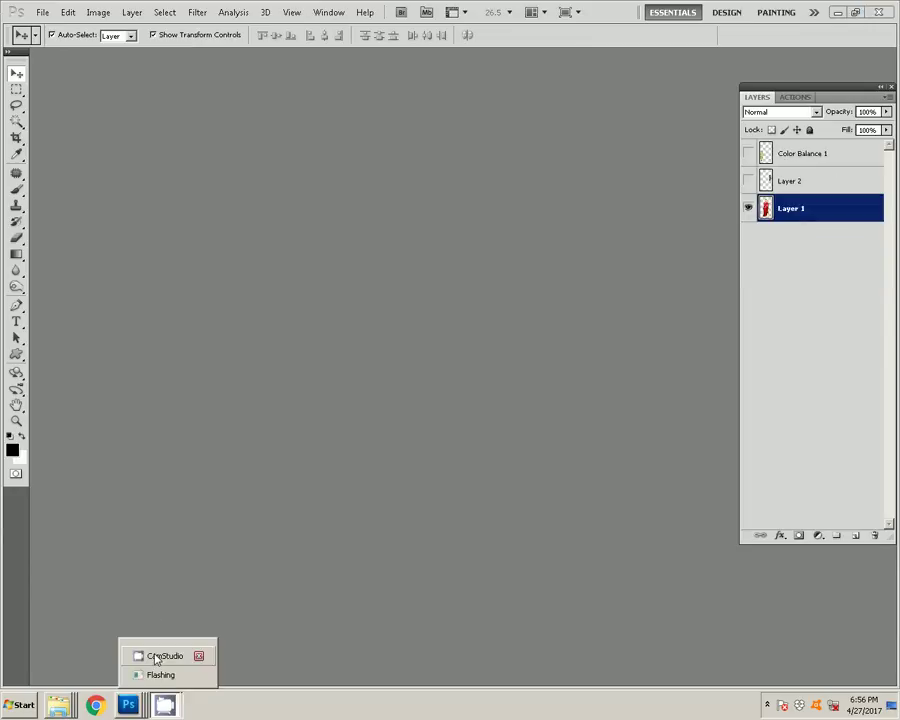